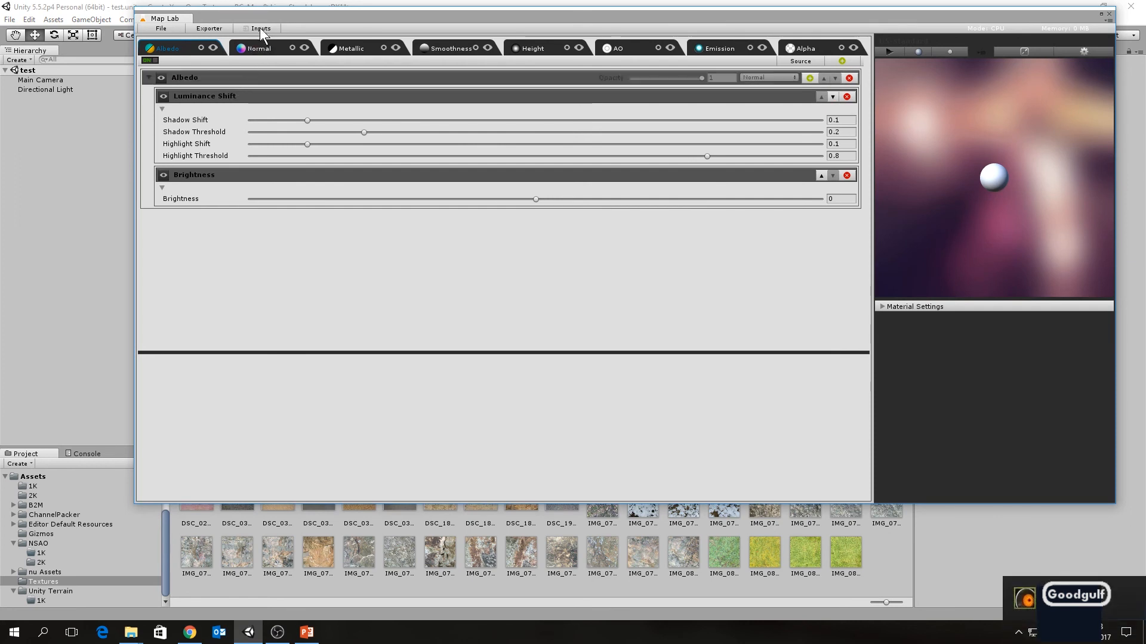
Step: Open the Map Lab settings, set the export resolution to R1024 in the output options, and save
{"action": "left_click", "coordinate": [1082, 51]}
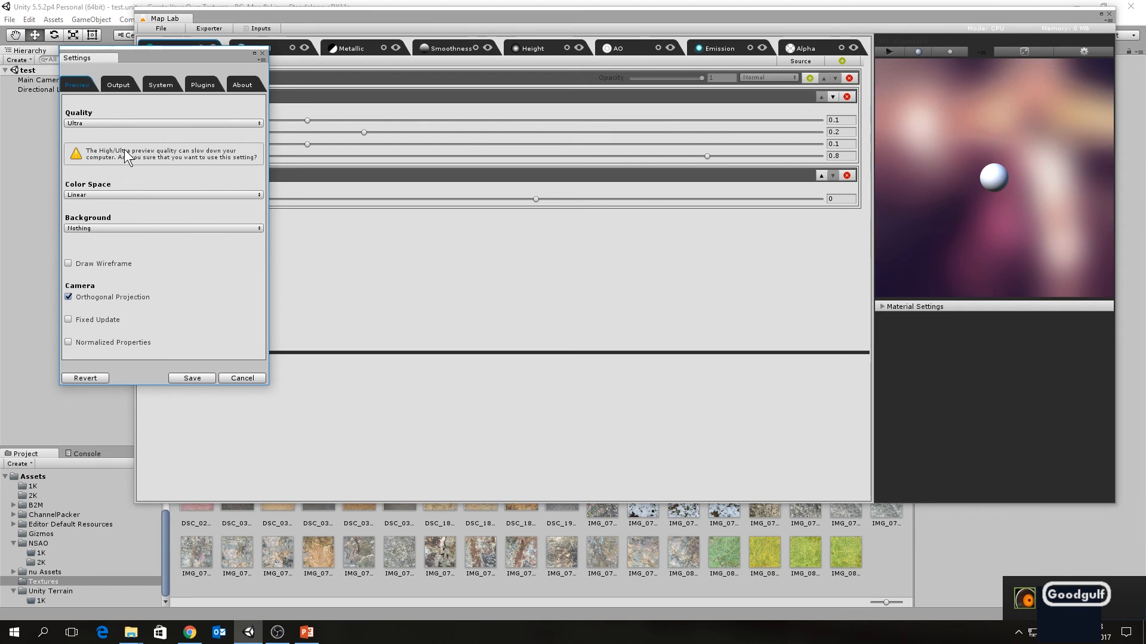
{"action": "left_click", "coordinate": [120, 85]}
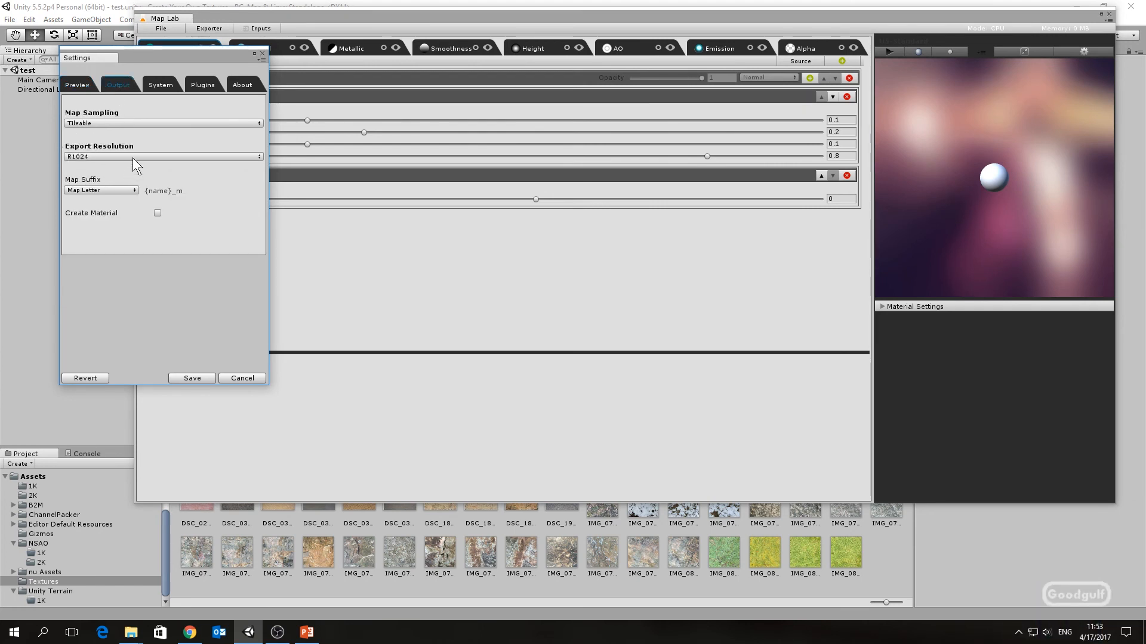
{"action": "left_click", "coordinate": [256, 156]}
{"action": "left_click", "coordinate": [231, 138]}
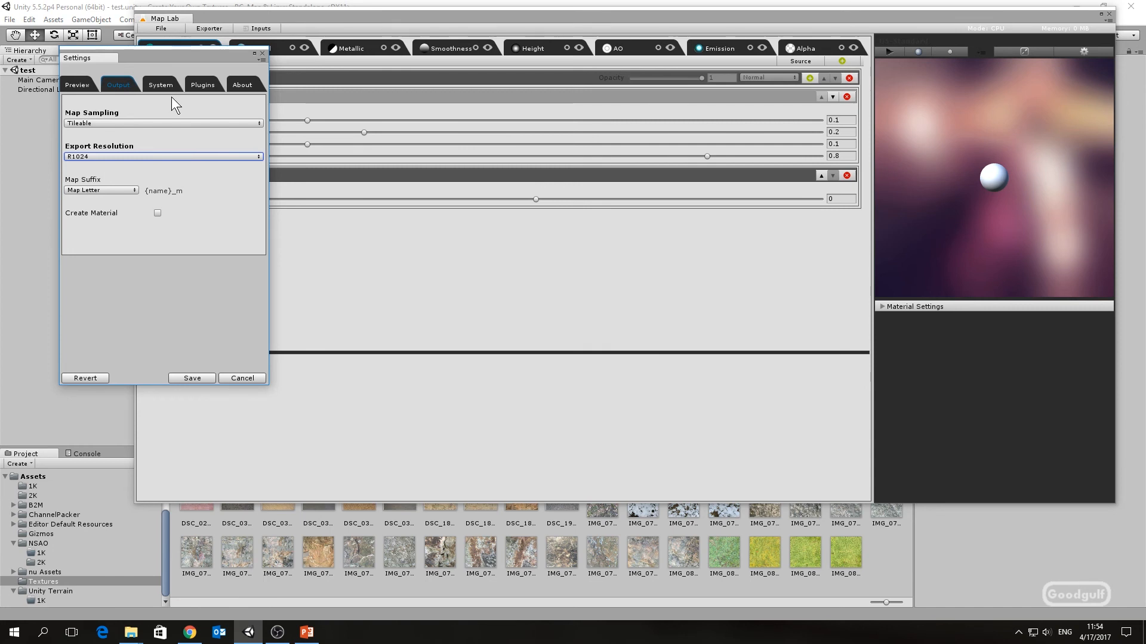
{"action": "left_click", "coordinate": [208, 378]}
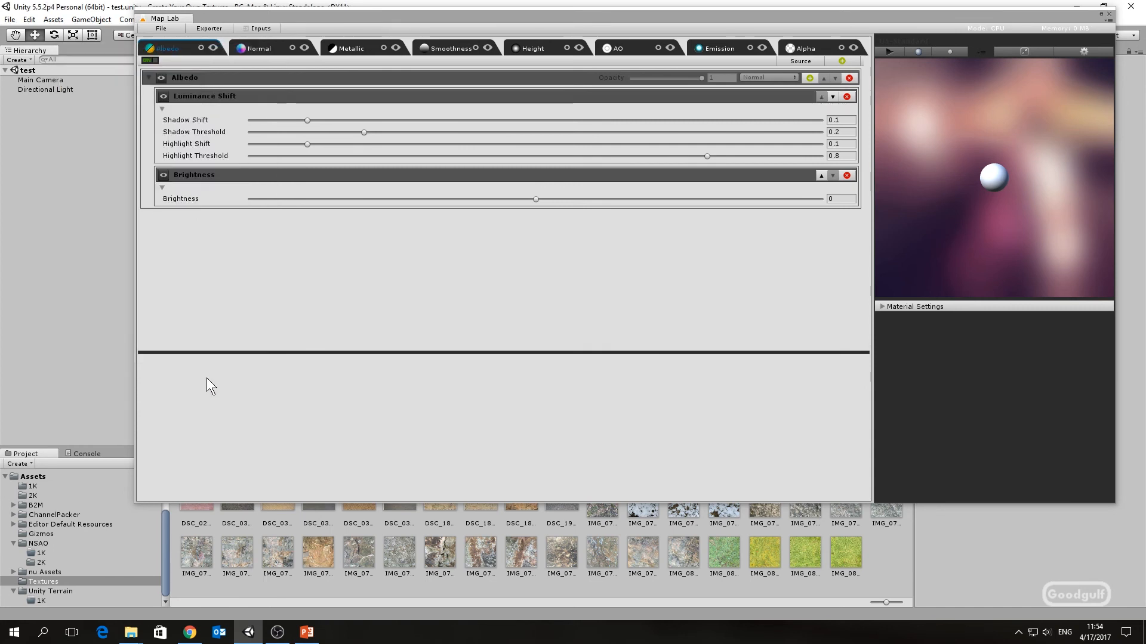
Step: Load the IMG_0801 texture into the input texture slot
{"action": "left_click", "coordinate": [260, 28]}
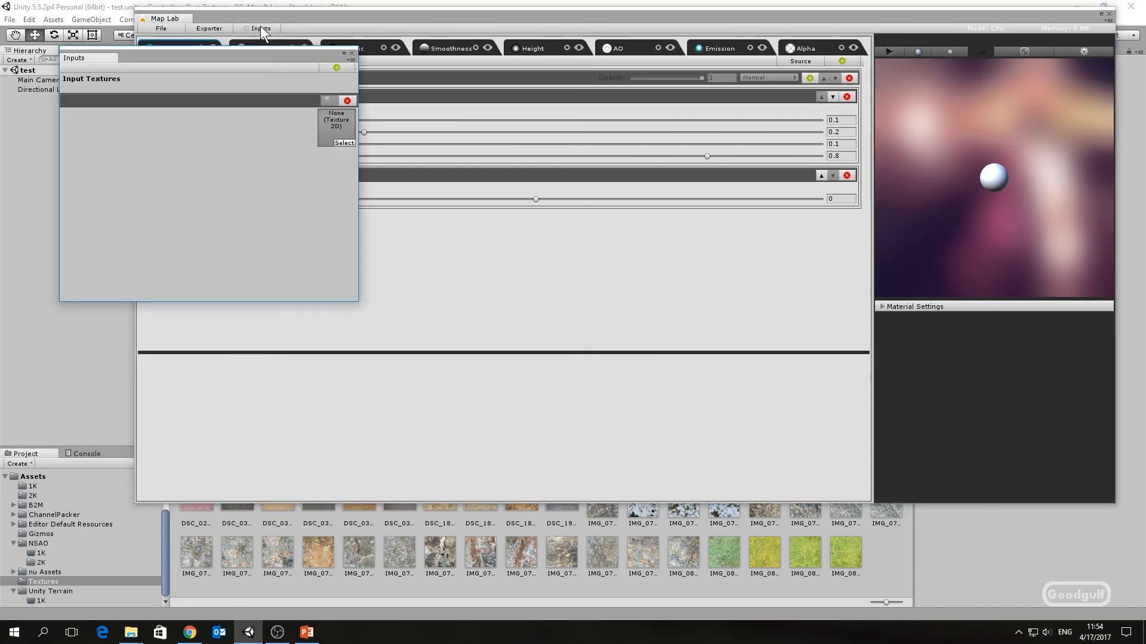
{"action": "left_click", "coordinate": [338, 142]}
{"action": "scroll", "coordinate": [300, 187], "scroll_direction": "down", "scroll_amount": 10}
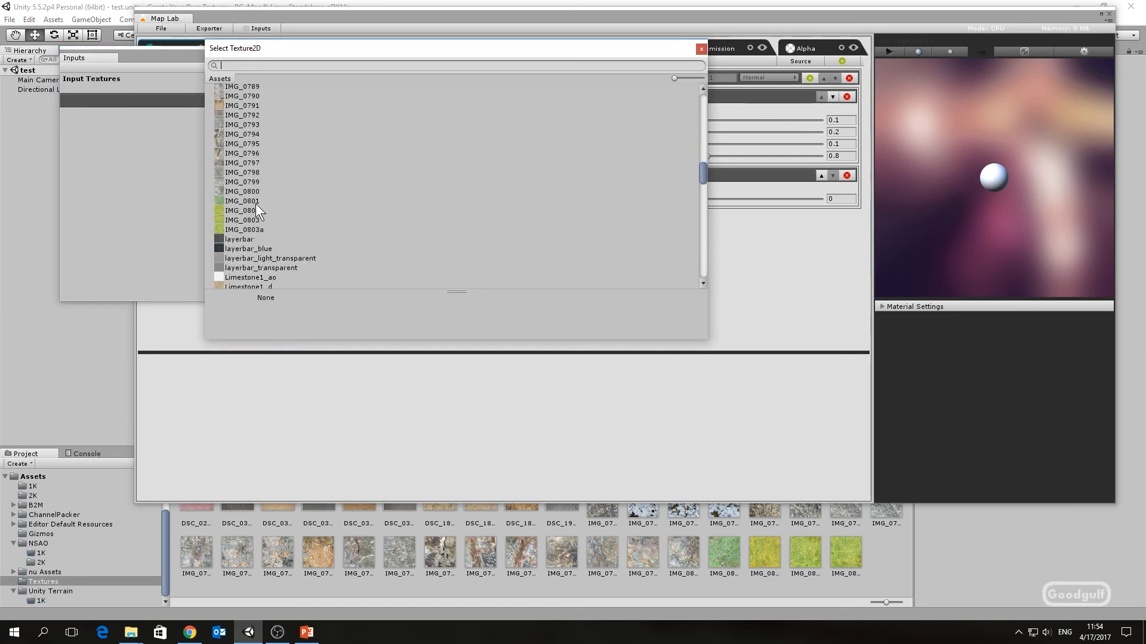
{"action": "left_click", "coordinate": [252, 199]}
{"action": "left_click", "coordinate": [608, 340]}
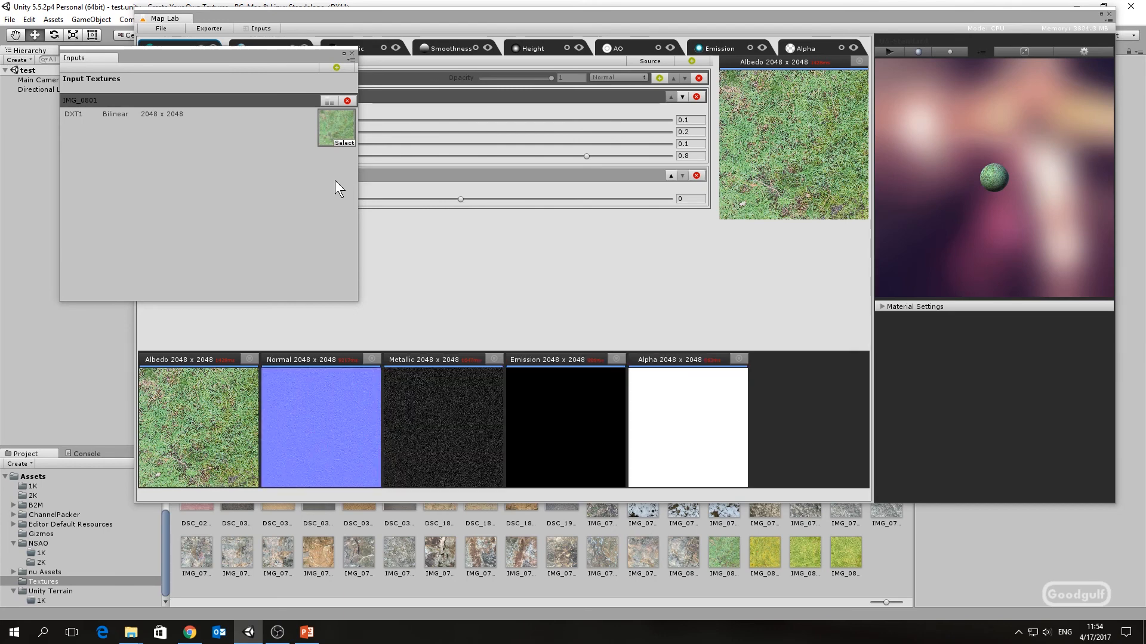
Step: Open the Map Tiler for IMG_0801, synthesize a tileable version, submit it, and close the tiler
{"action": "left_click", "coordinate": [327, 100]}
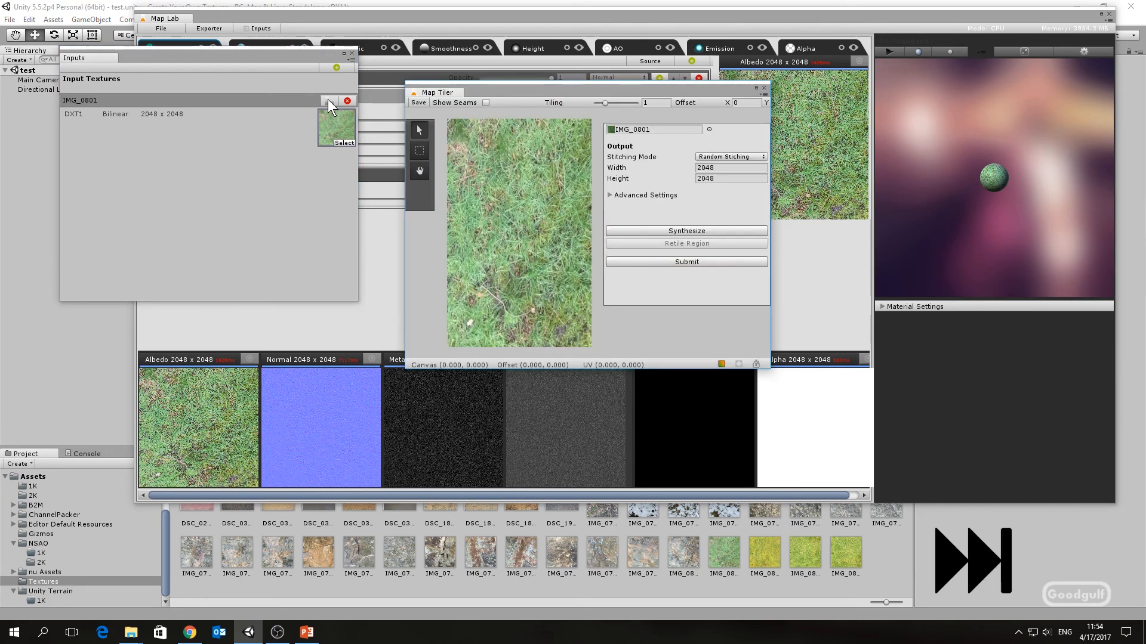
{"action": "left_click", "coordinate": [662, 230]}
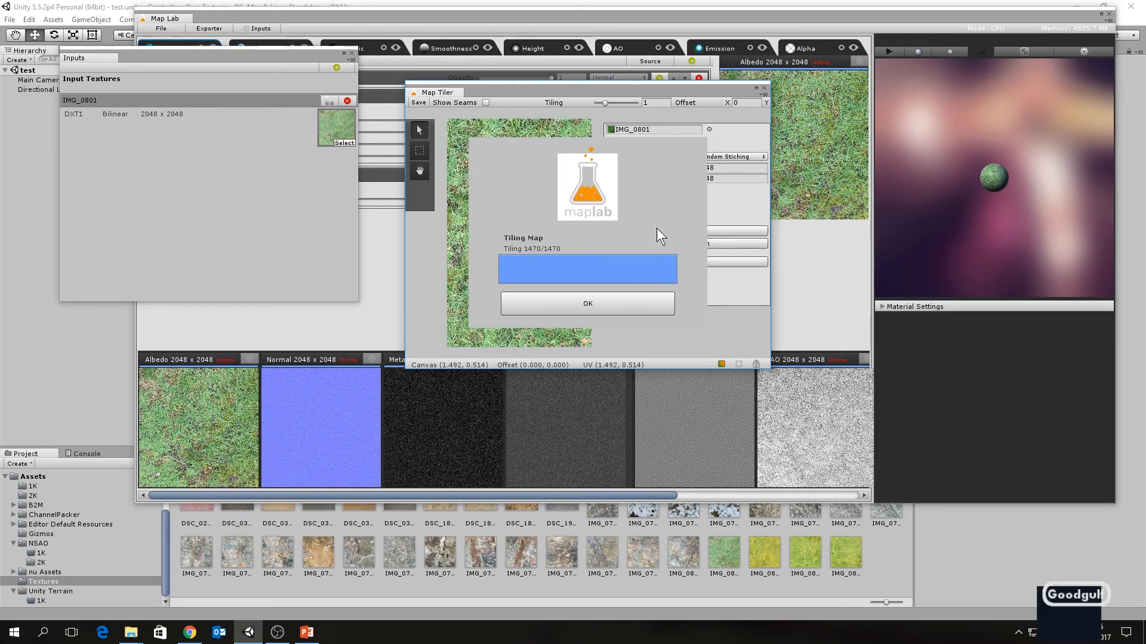
{"action": "left_click", "coordinate": [592, 302]}
{"action": "left_click", "coordinate": [666, 261]}
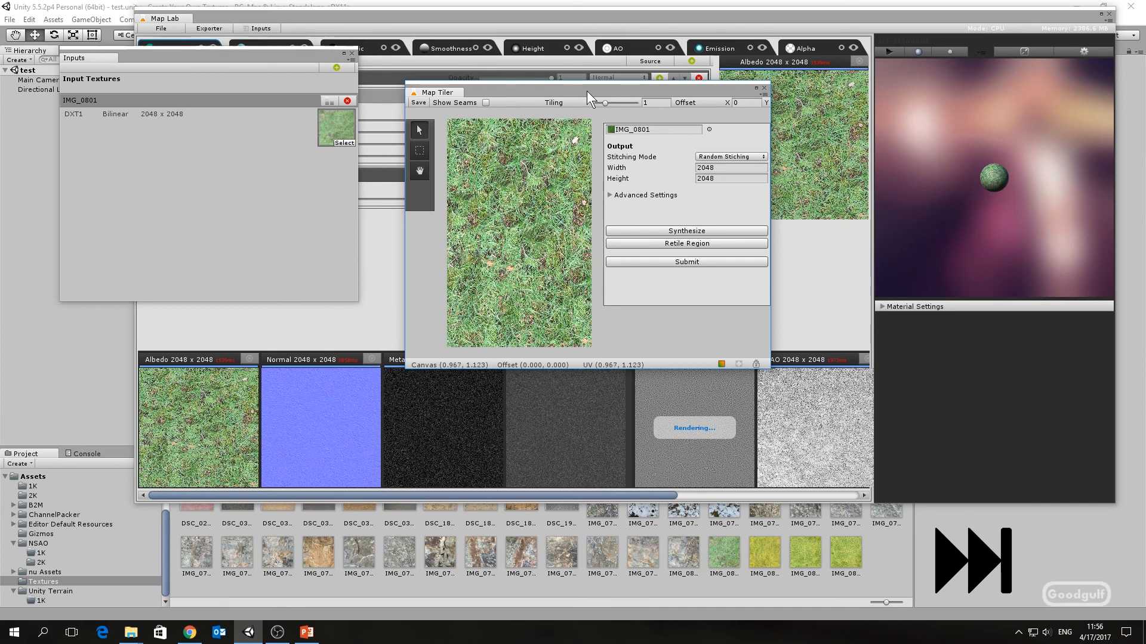
{"action": "left_click_drag", "start_coordinate": [586, 91], "coordinate": [586, 69]}
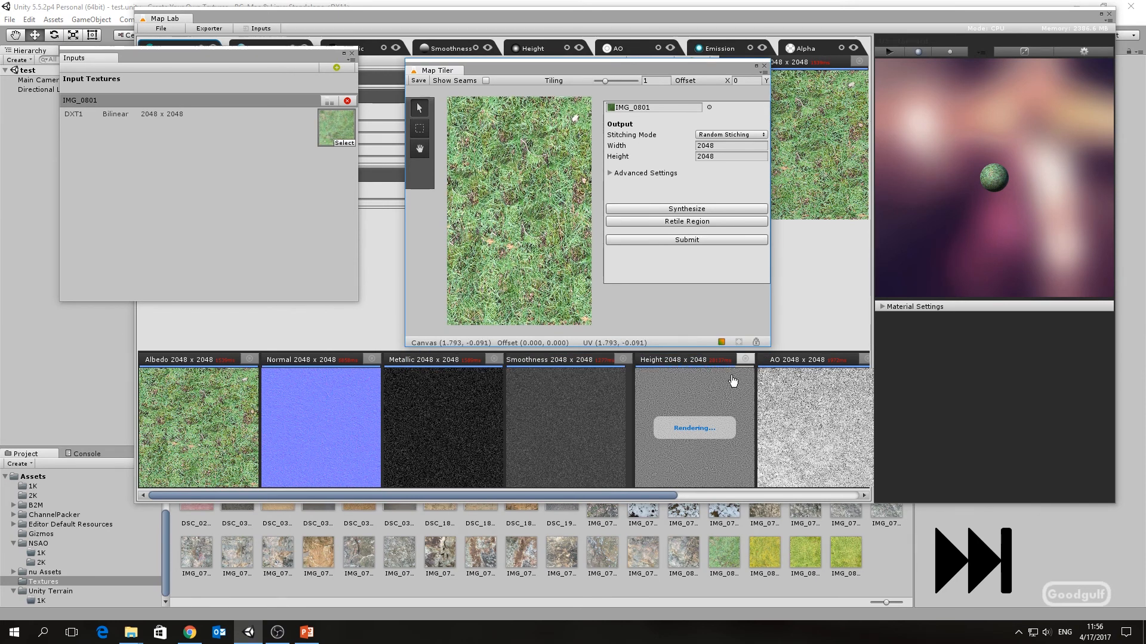
{"action": "left_click", "coordinate": [764, 66]}
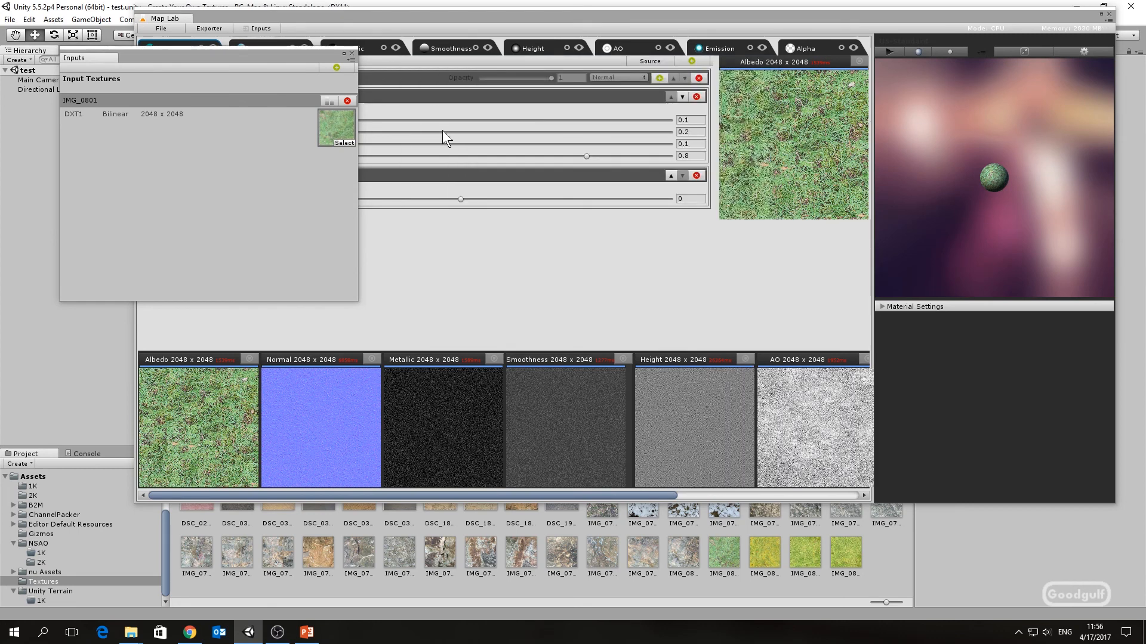
Step: Close the inputs window and export the generated maps with the filename Grass1
{"action": "left_click", "coordinate": [352, 54]}
{"action": "left_click", "coordinate": [218, 28]}
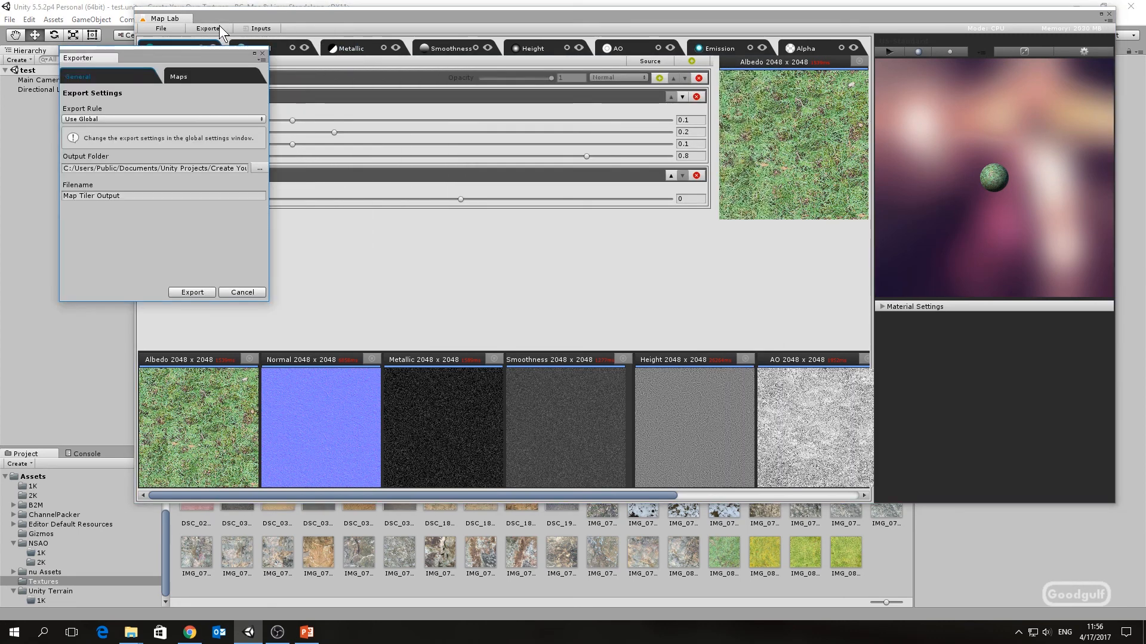
{"action": "left_click", "coordinate": [123, 195]}
{"action": "type", "text": "Grass1"}
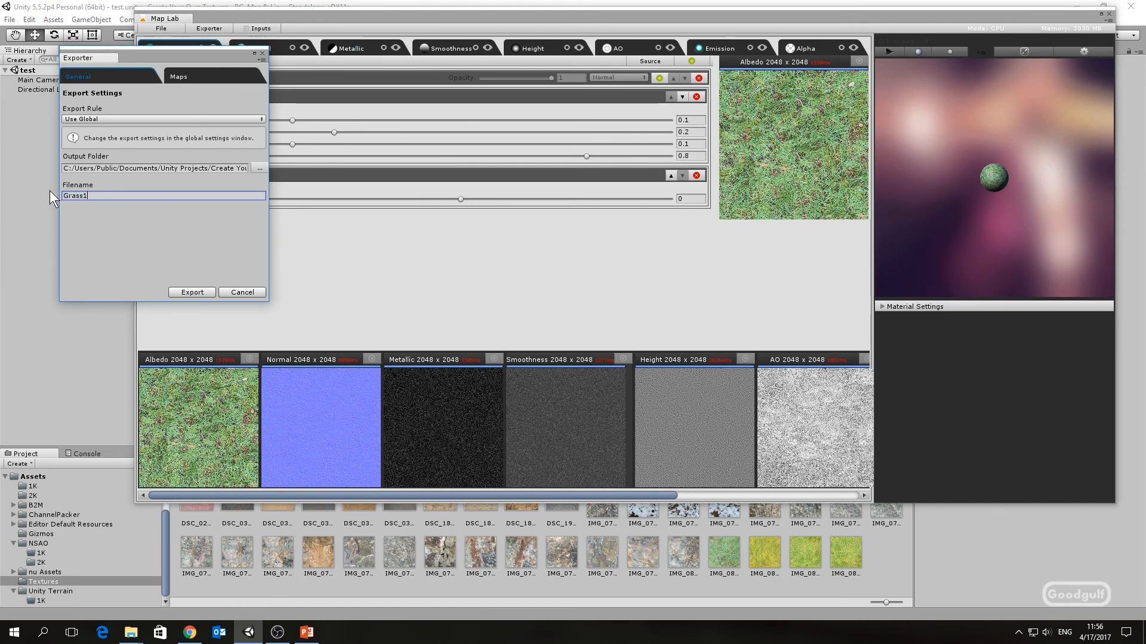
{"action": "left_click", "coordinate": [195, 293]}
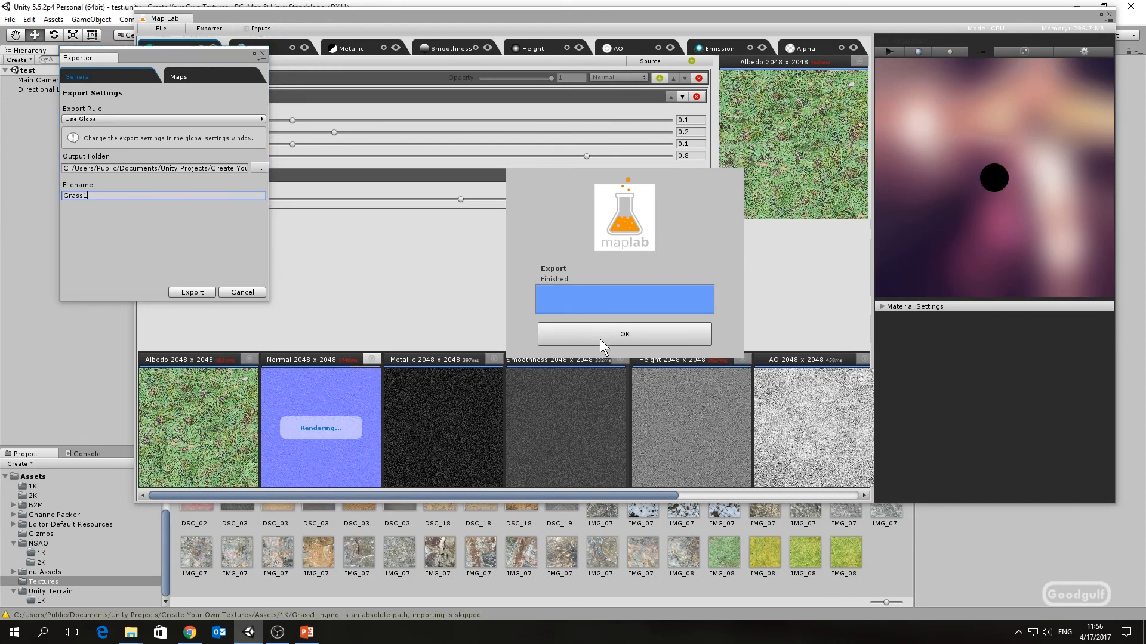
{"action": "left_click", "coordinate": [599, 339]}
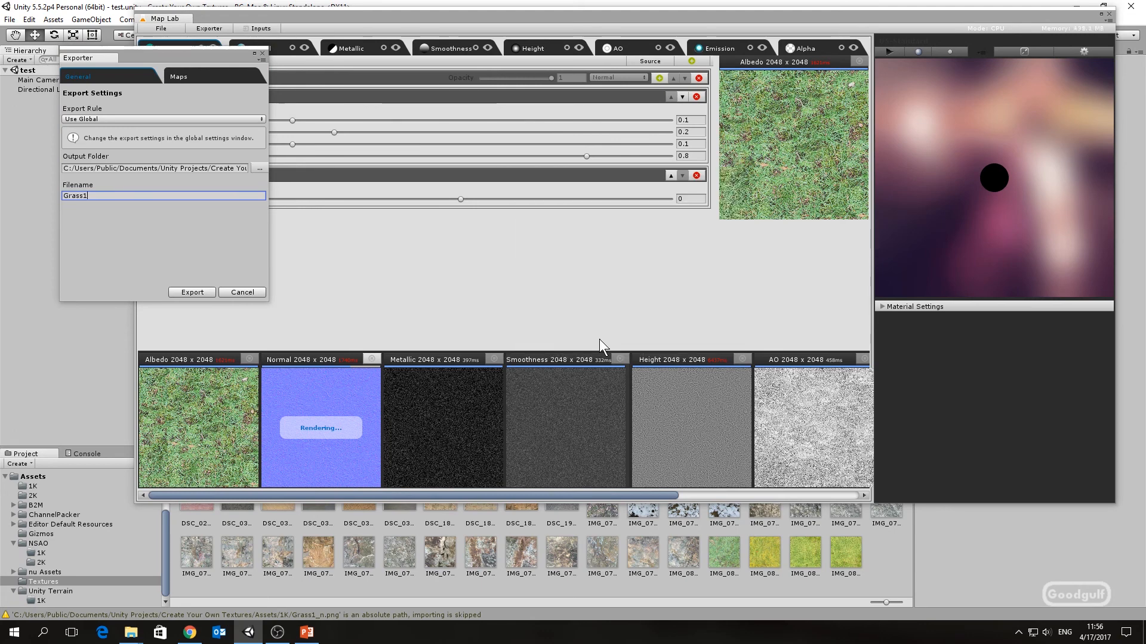
Step: Open the 1K assets folder to check the exported Grass1 maps and close Map Lab
{"action": "left_click", "coordinate": [30, 487]}
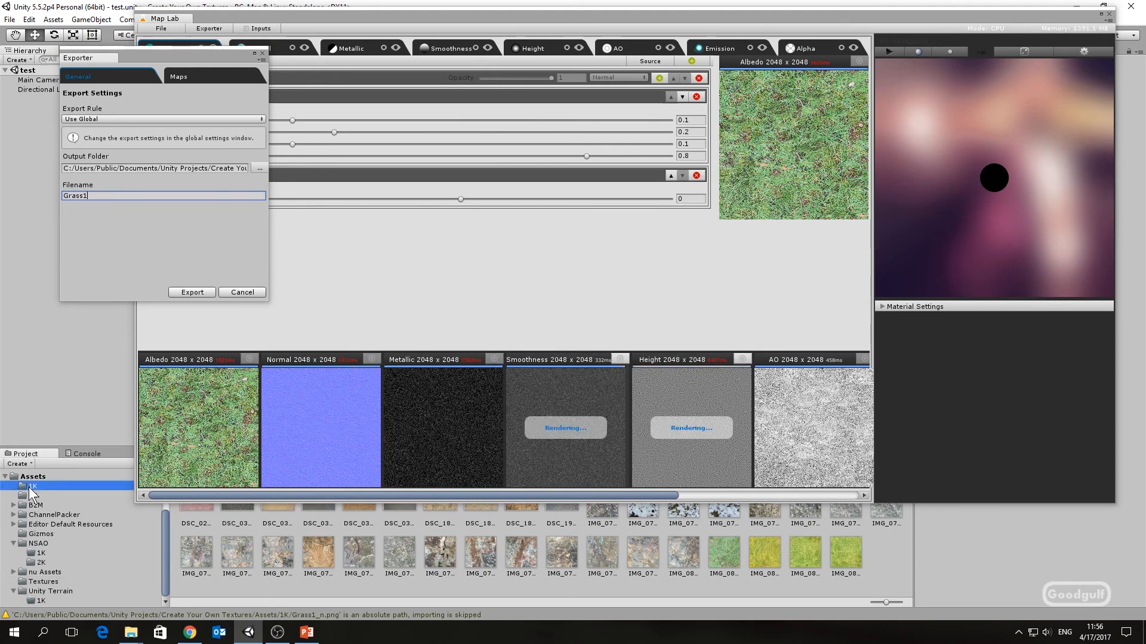
{"action": "left_click", "coordinate": [1108, 13]}
{"action": "left_click", "coordinate": [657, 340]}
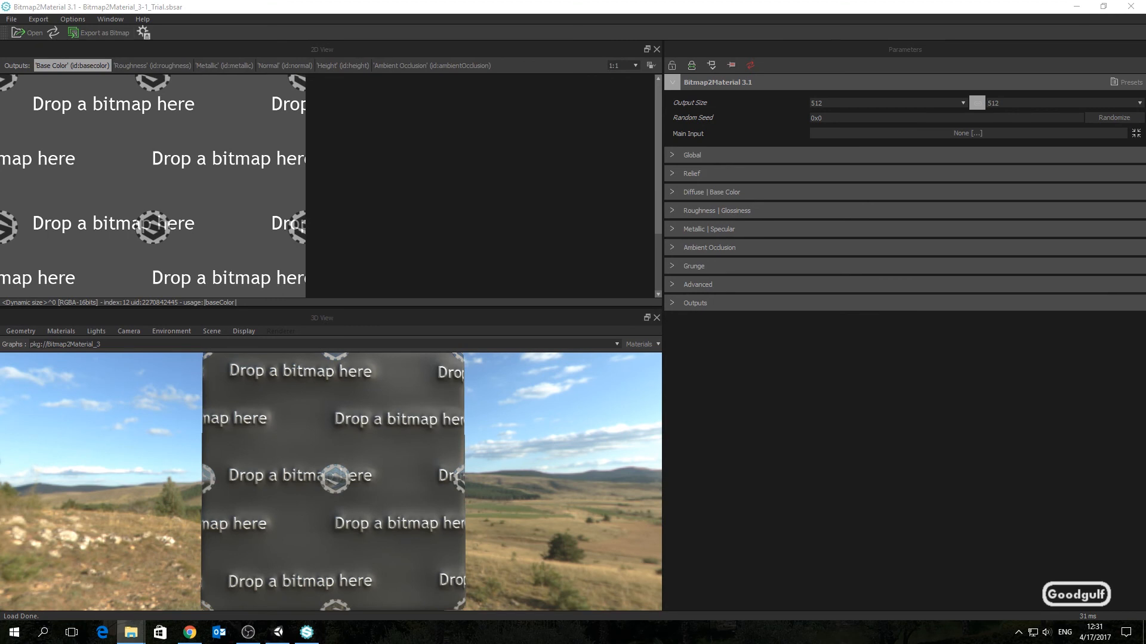
Step: Switch to Bitmap2Material and load the IMG_0801 photo as the Main Input as a still image
{"action": "left_click_drag", "start_coordinate": [338, 332], "coordinate": [129, 199]}
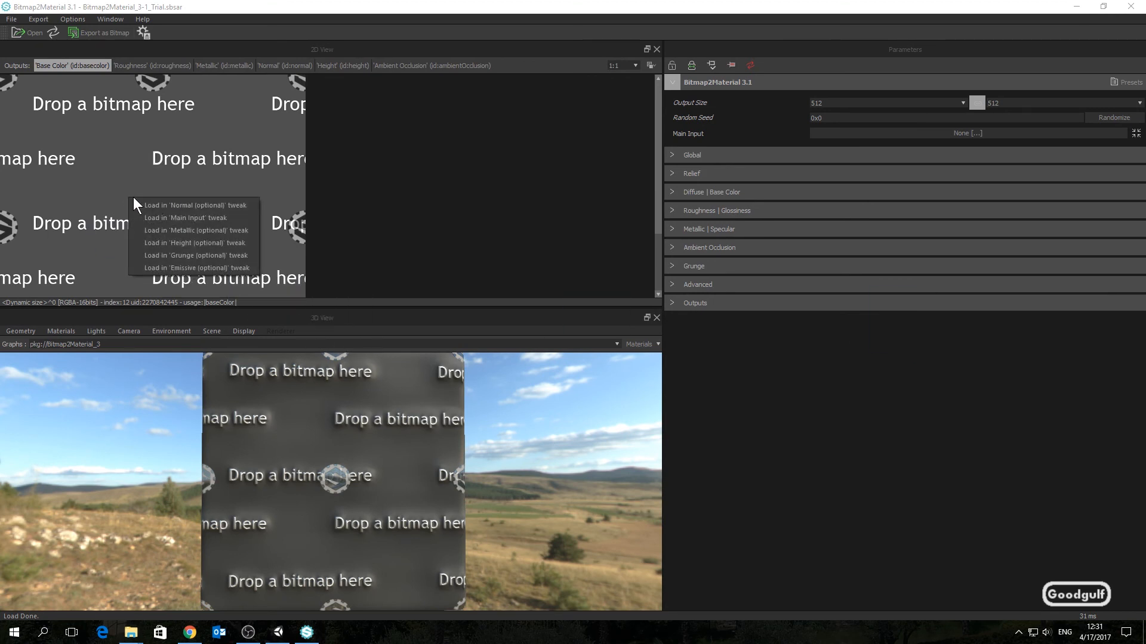
{"action": "left_click", "coordinate": [242, 218]}
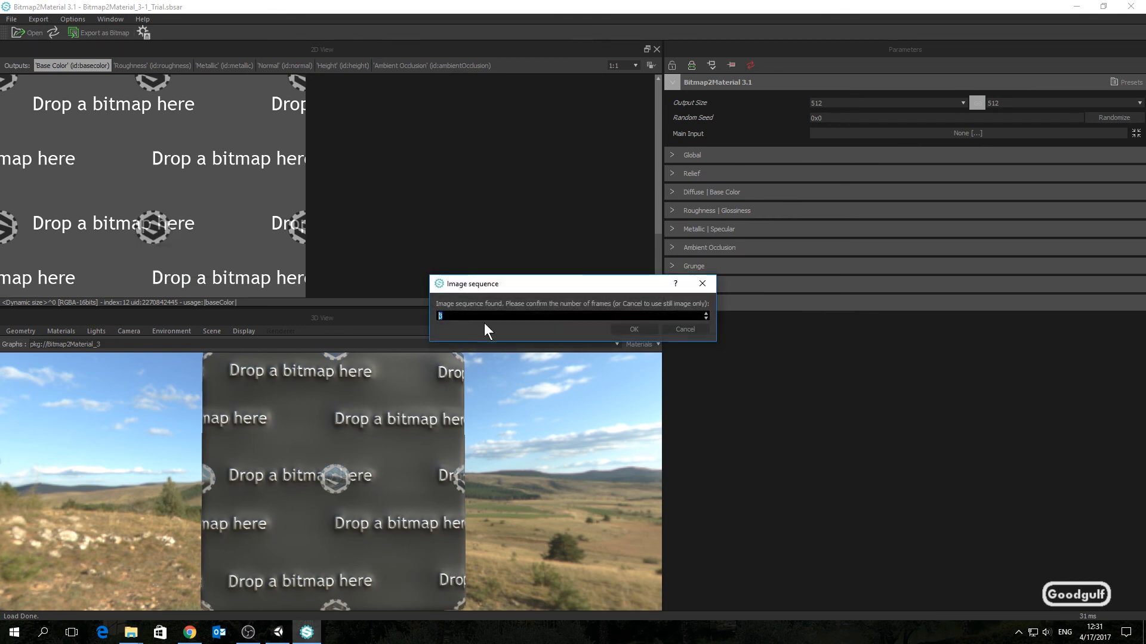
{"action": "left_click", "coordinate": [678, 330]}
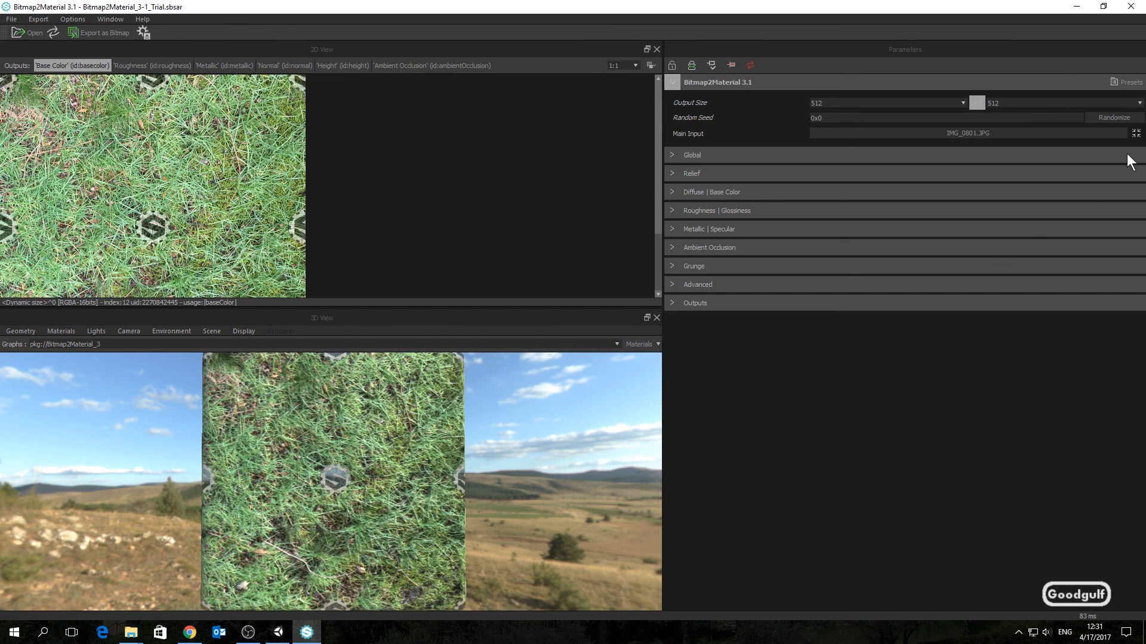
Step: Set the output size to 1024 and turn on the Glossiness output
{"action": "left_click", "coordinate": [1139, 105]}
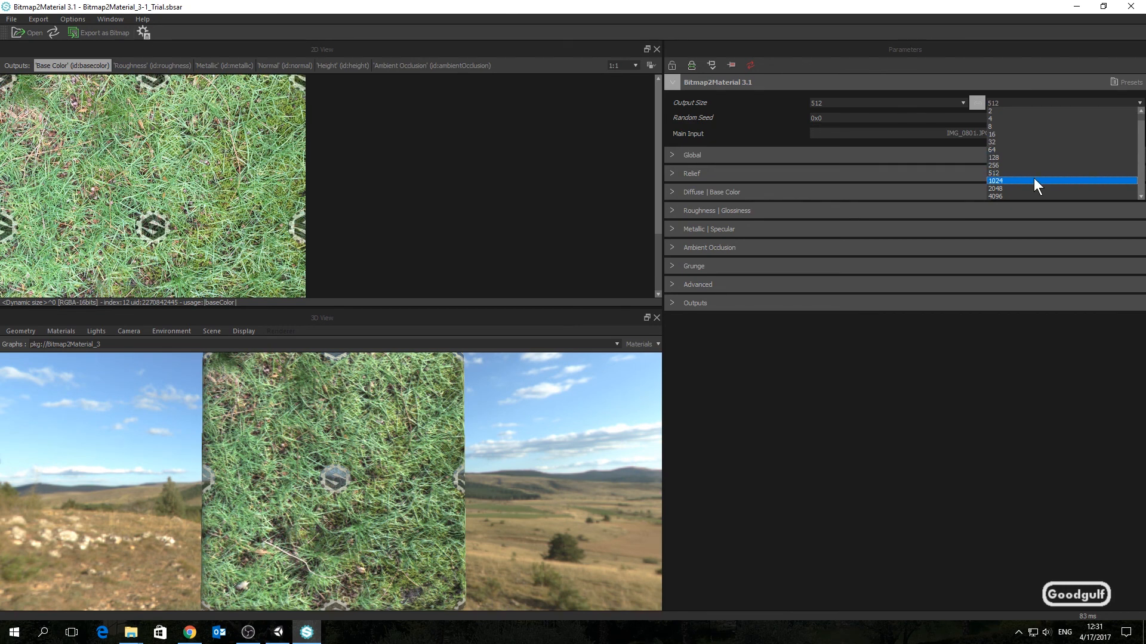
{"action": "left_click", "coordinate": [1033, 180]}
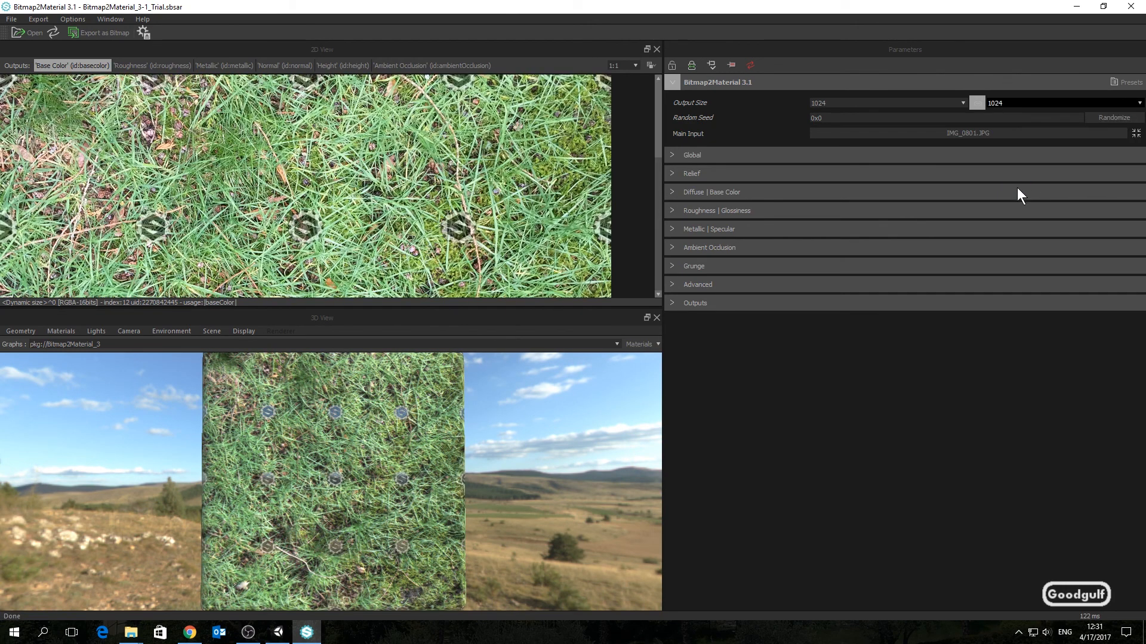
{"action": "left_click", "coordinate": [673, 303]}
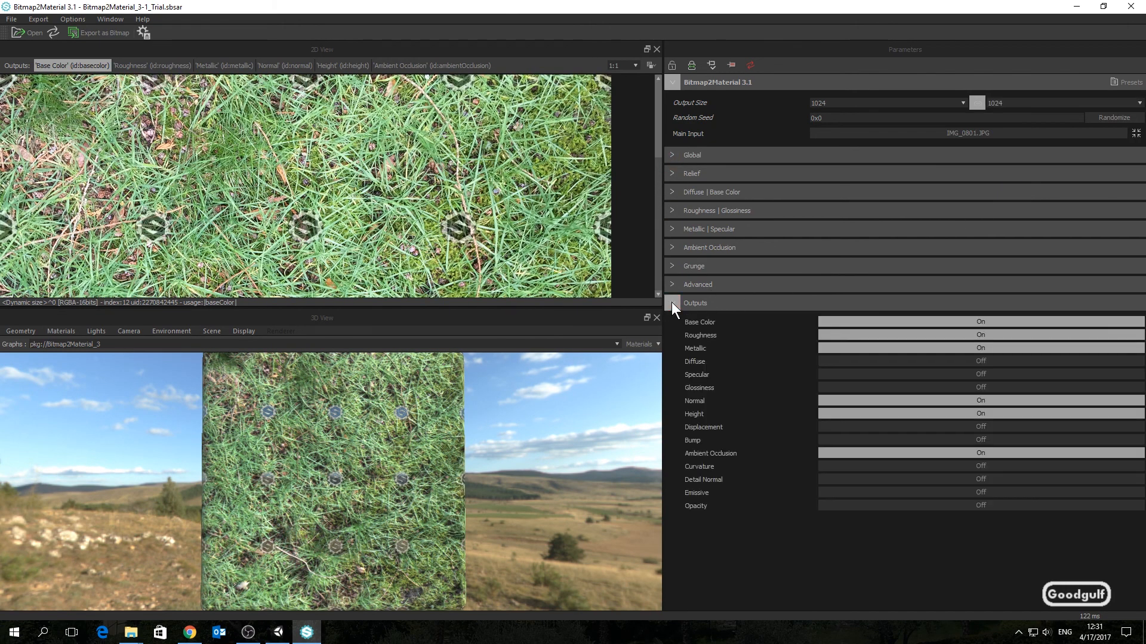
{"action": "left_click", "coordinate": [911, 387]}
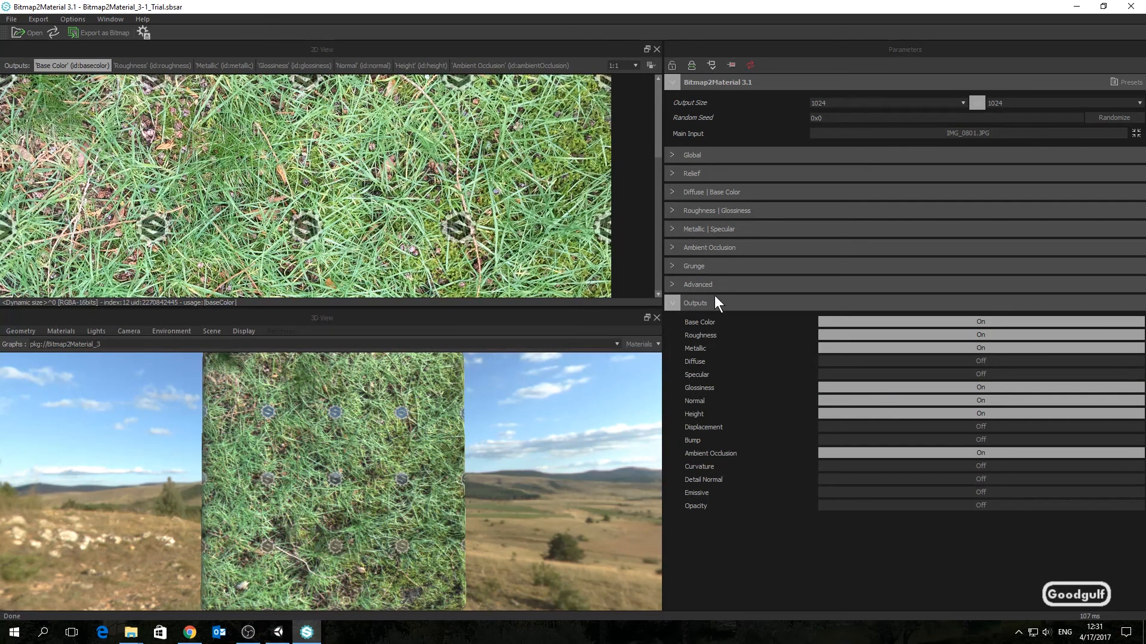
Step: Set Make It Tile to Random in the Global settings
{"action": "left_click", "coordinate": [669, 161]}
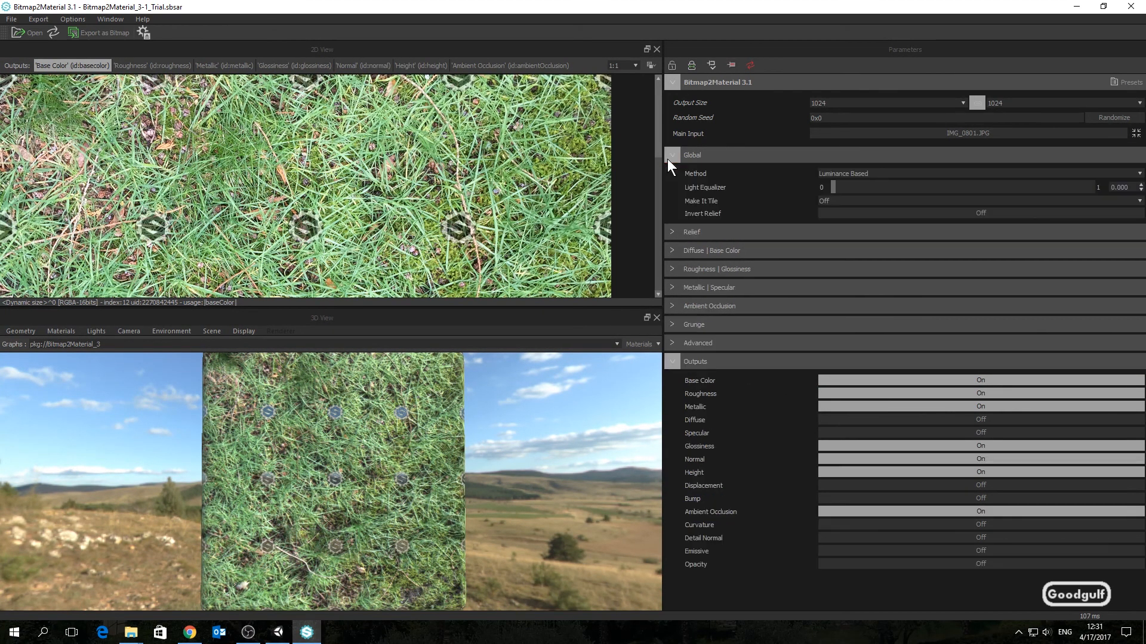
{"action": "left_click", "coordinate": [837, 202]}
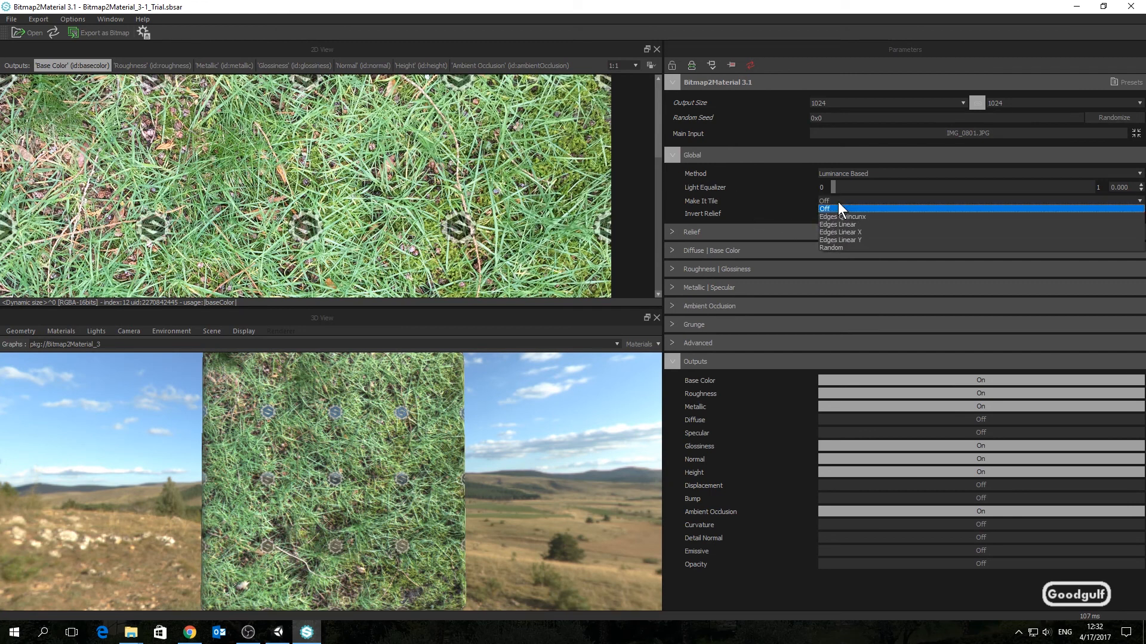
{"action": "left_click", "coordinate": [875, 248]}
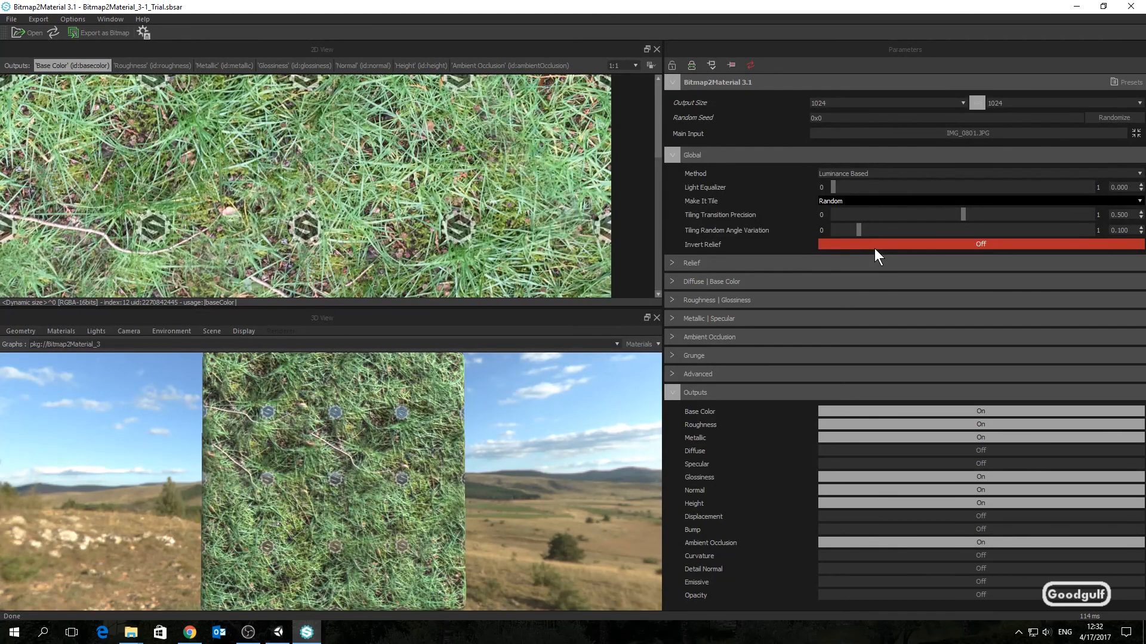
Step: Export all outputs as png bitmaps to the Z:/Textures/B2M folder
{"action": "left_click", "coordinate": [93, 34]}
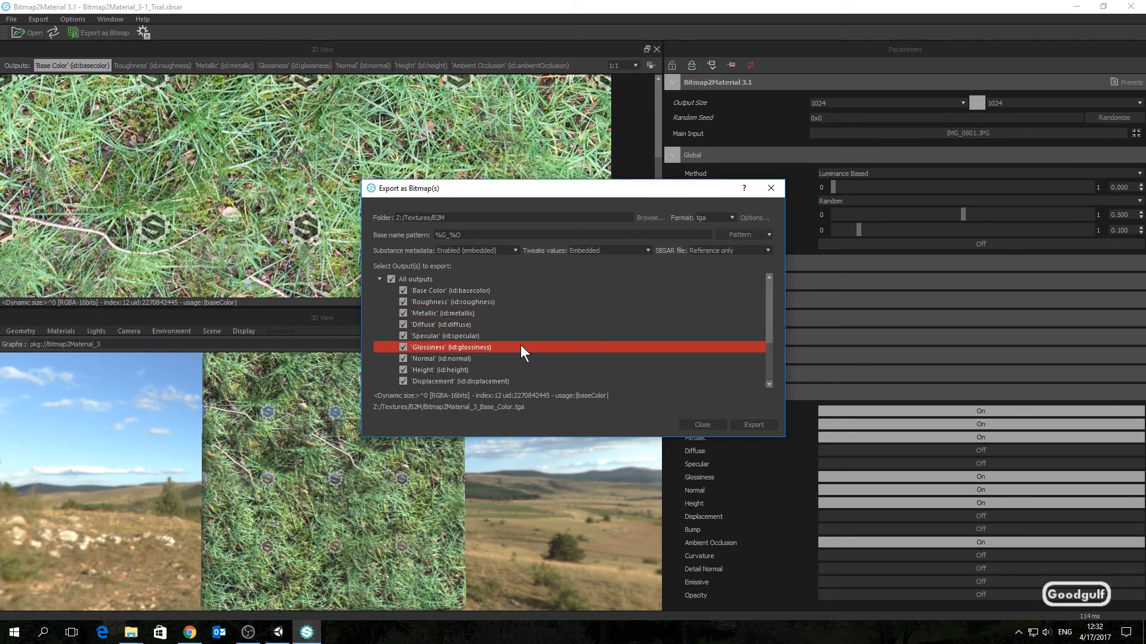
{"action": "left_click", "coordinate": [732, 218]}
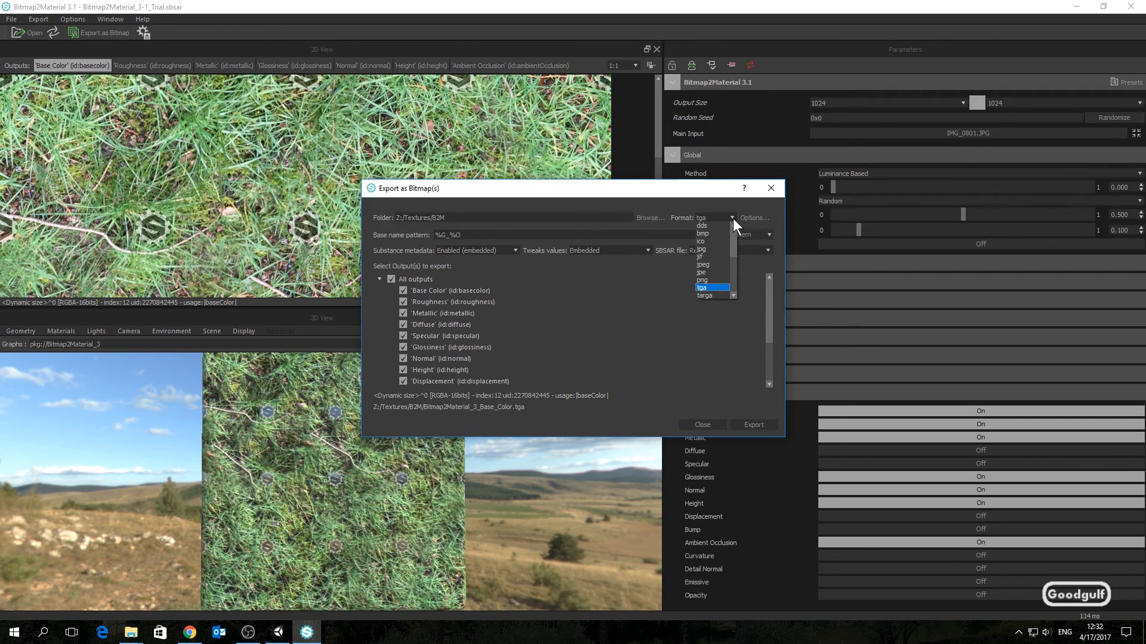
{"action": "scroll", "coordinate": [722, 243], "scroll_direction": "down", "scroll_amount": 2}
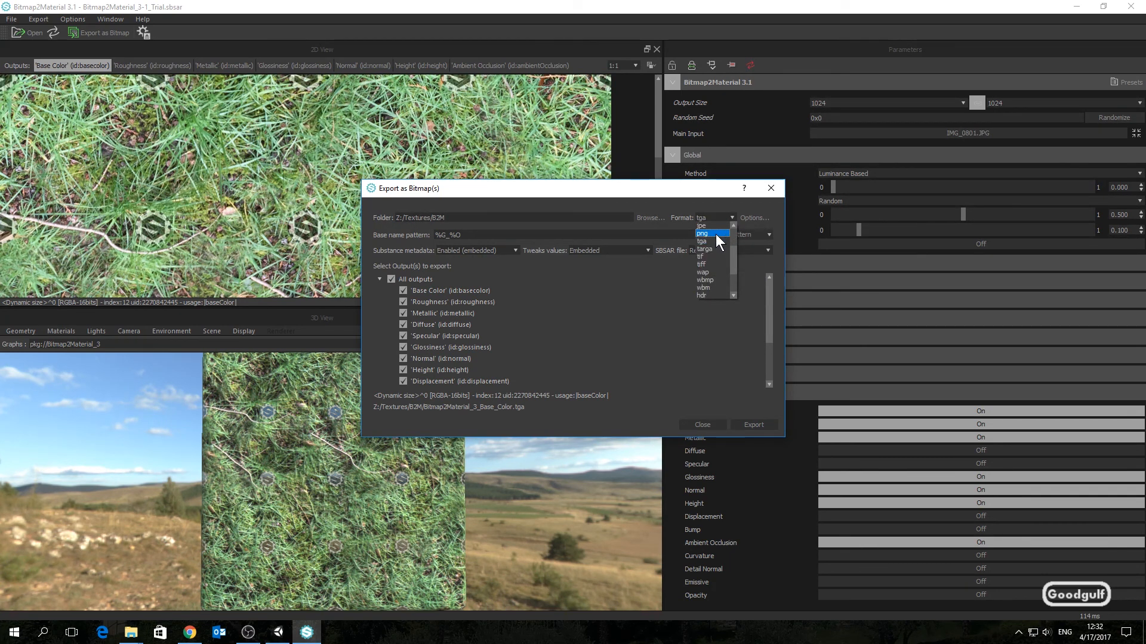
{"action": "left_click", "coordinate": [715, 234]}
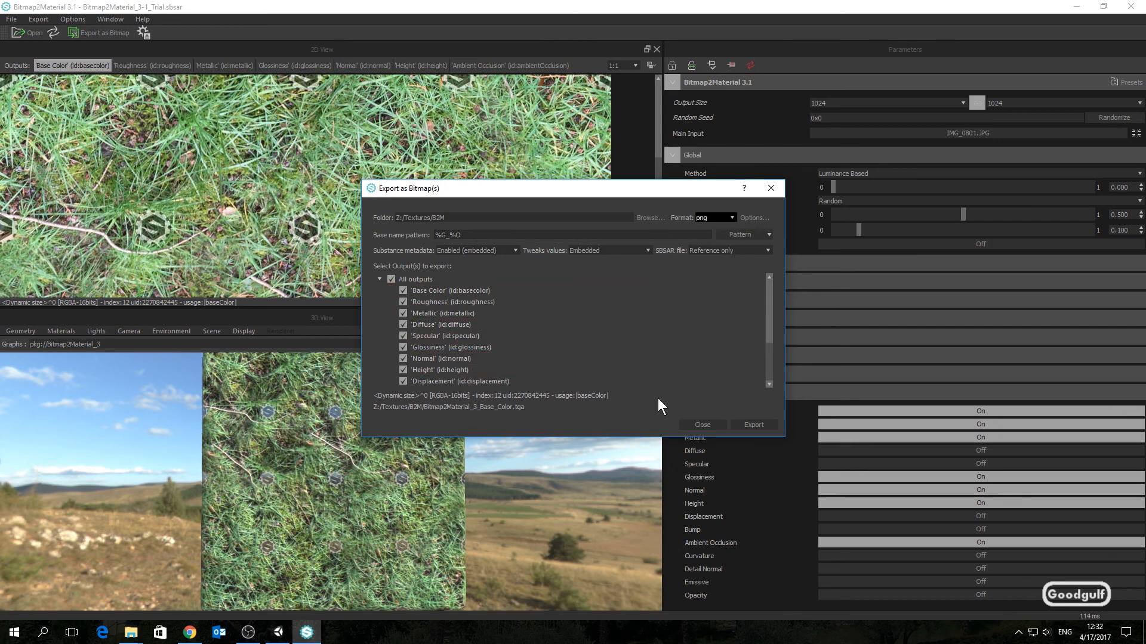
{"action": "left_click", "coordinate": [753, 425]}
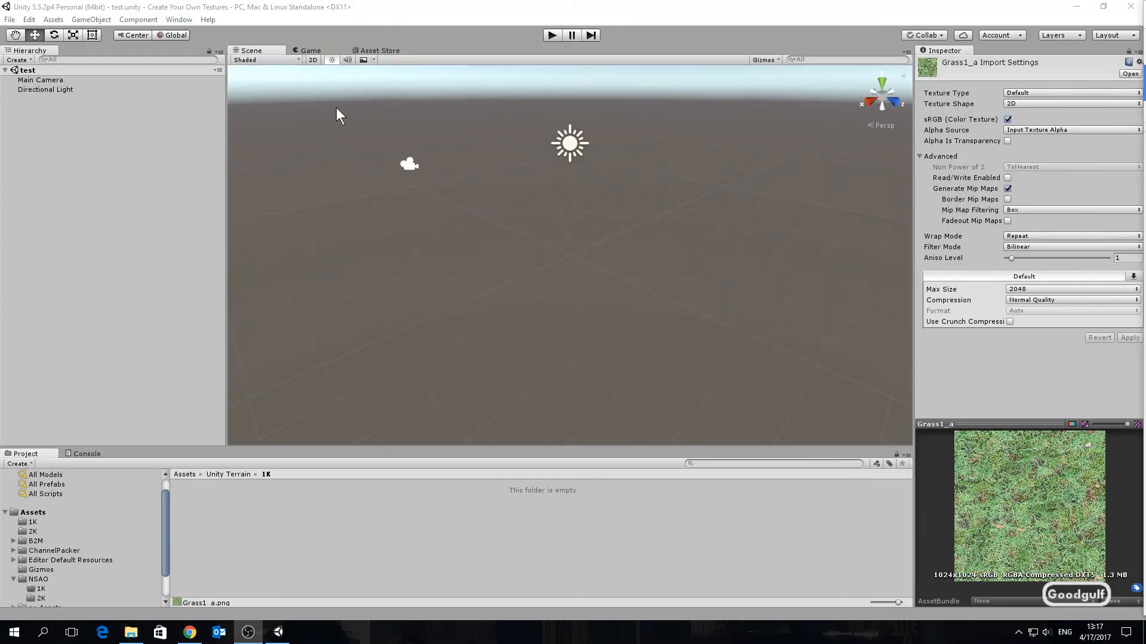
Step: Back in Unity, open the Channel Packer window
{"action": "left_click", "coordinate": [179, 21]}
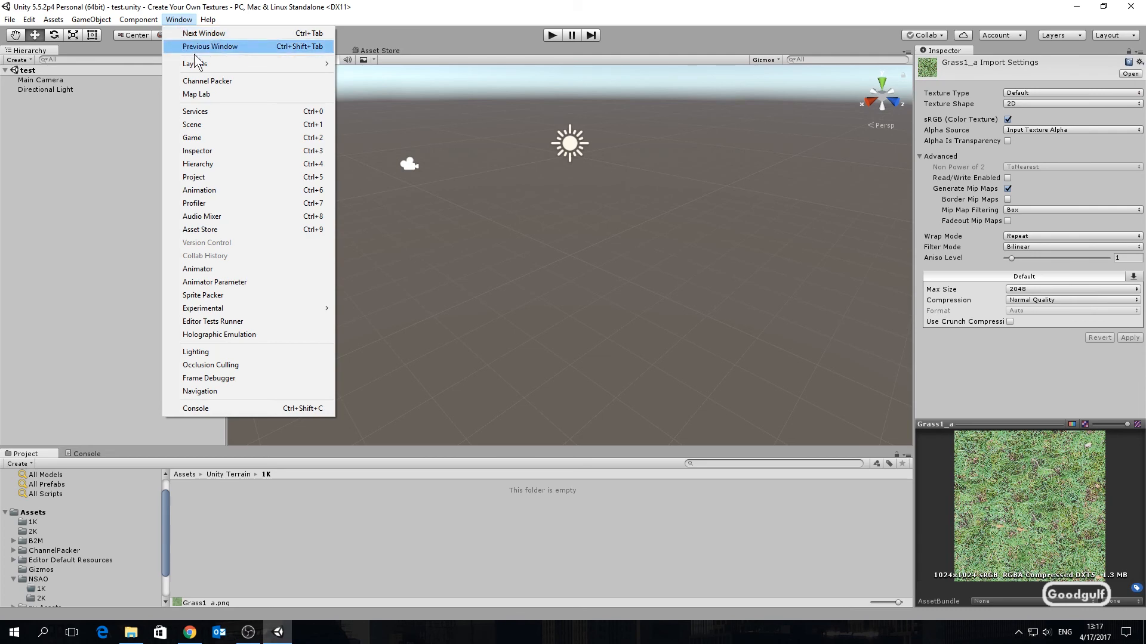
{"action": "left_click", "coordinate": [210, 81]}
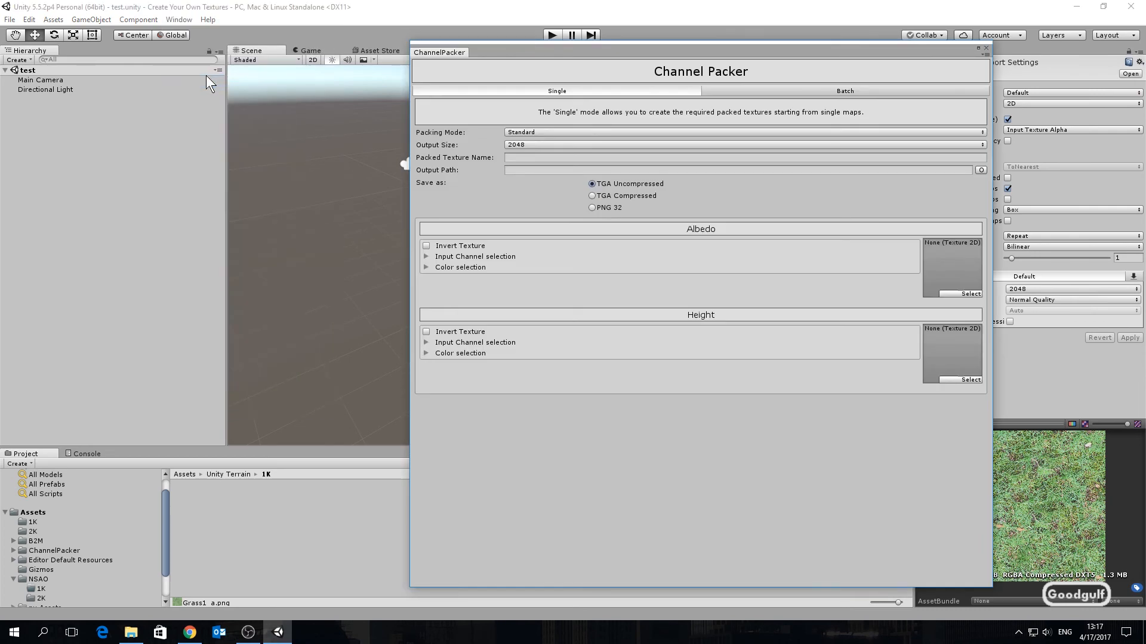
Step: Set the Channel Packer output size to 1024 and assign Grass1_a from the 1K folder as the Albedo texture
{"action": "left_click", "coordinate": [539, 145]}
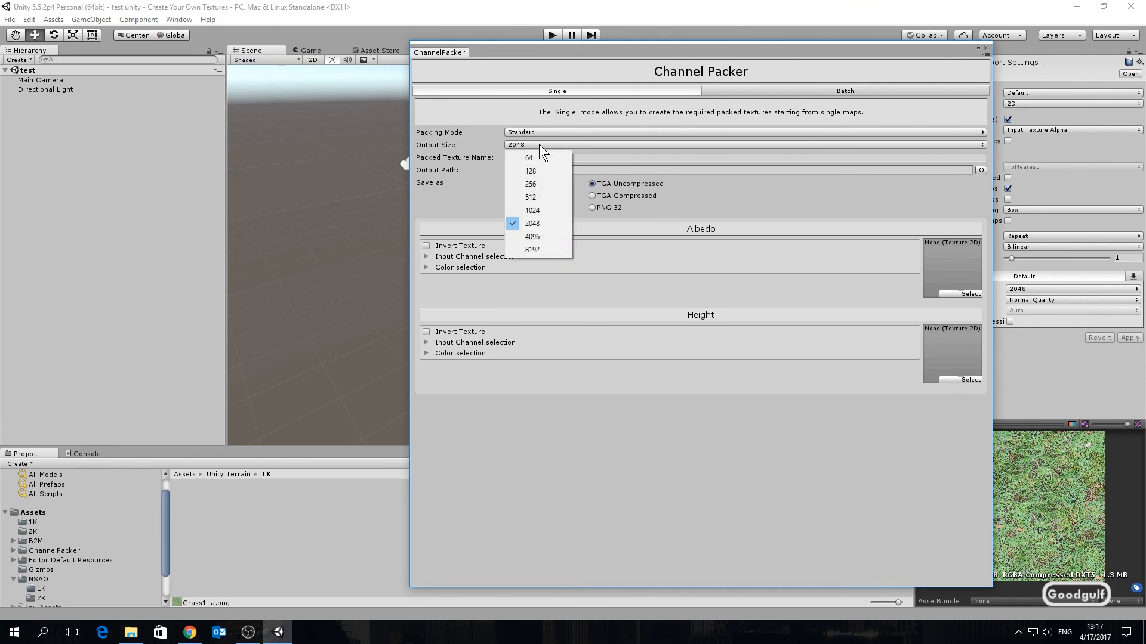
{"action": "left_click", "coordinate": [549, 207]}
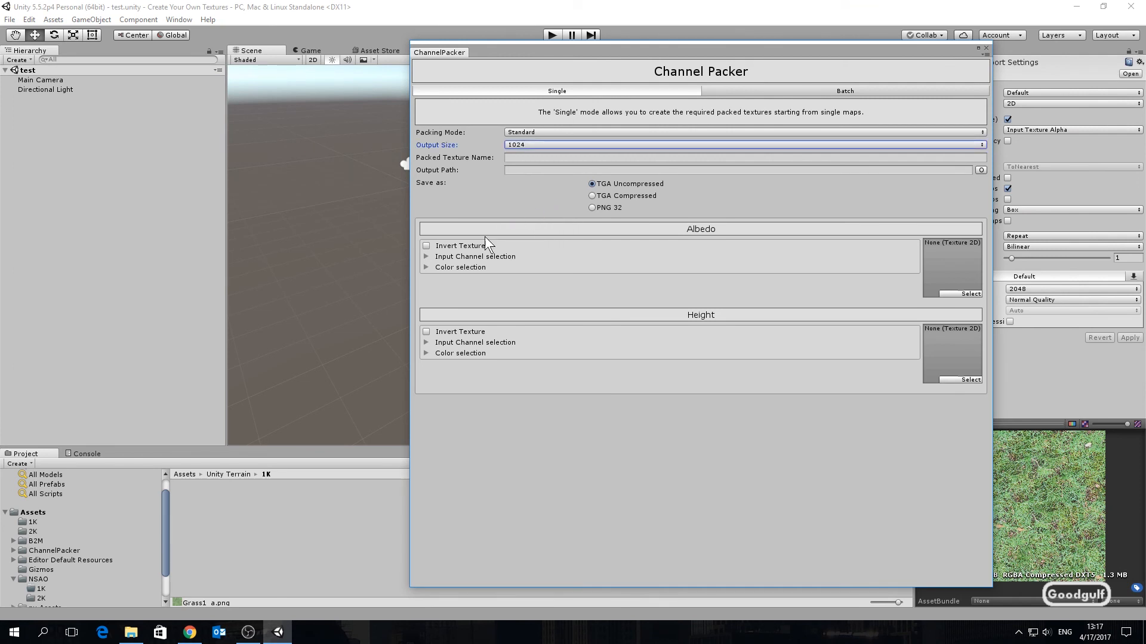
{"action": "left_click", "coordinate": [33, 523]}
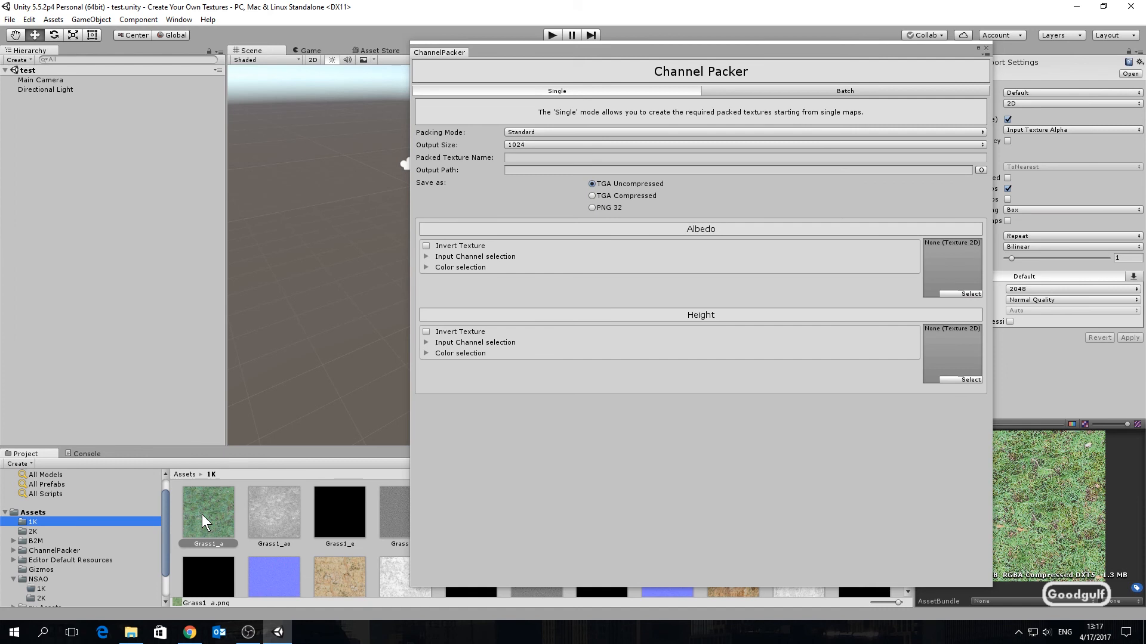
{"action": "left_click_drag", "start_coordinate": [202, 514], "coordinate": [955, 263]}
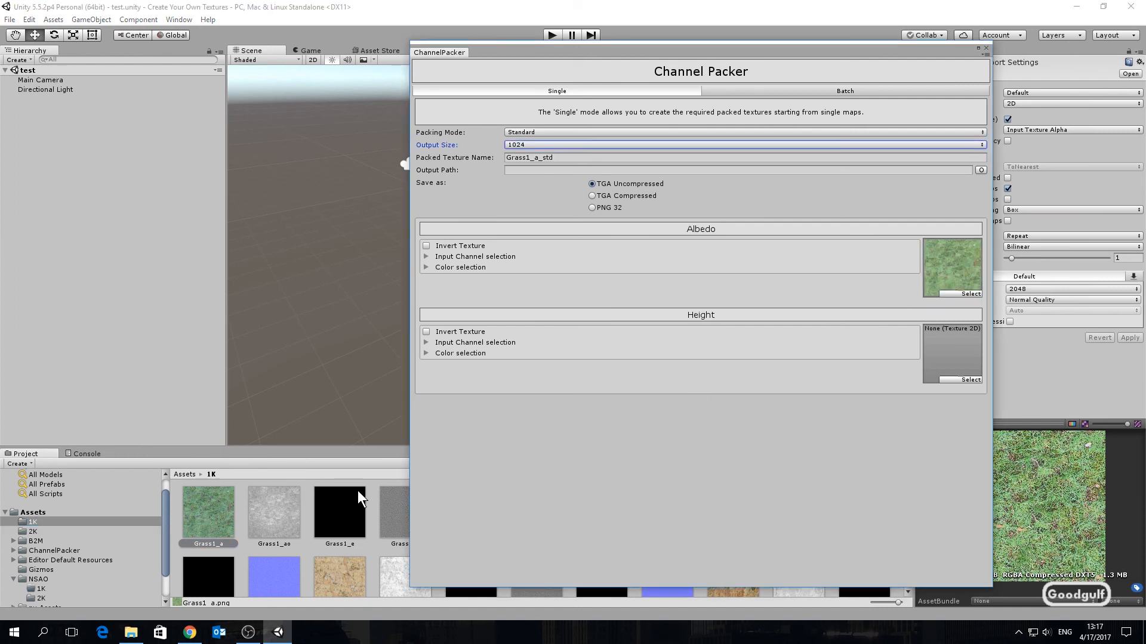
Step: Assign Grass1_ms as the Height texture and read it from its Alpha input channel
{"action": "left_click_drag", "start_coordinate": [550, 55], "coordinate": [656, 38]}
{"action": "left_click_drag", "start_coordinate": [463, 520], "coordinate": [1052, 341]}
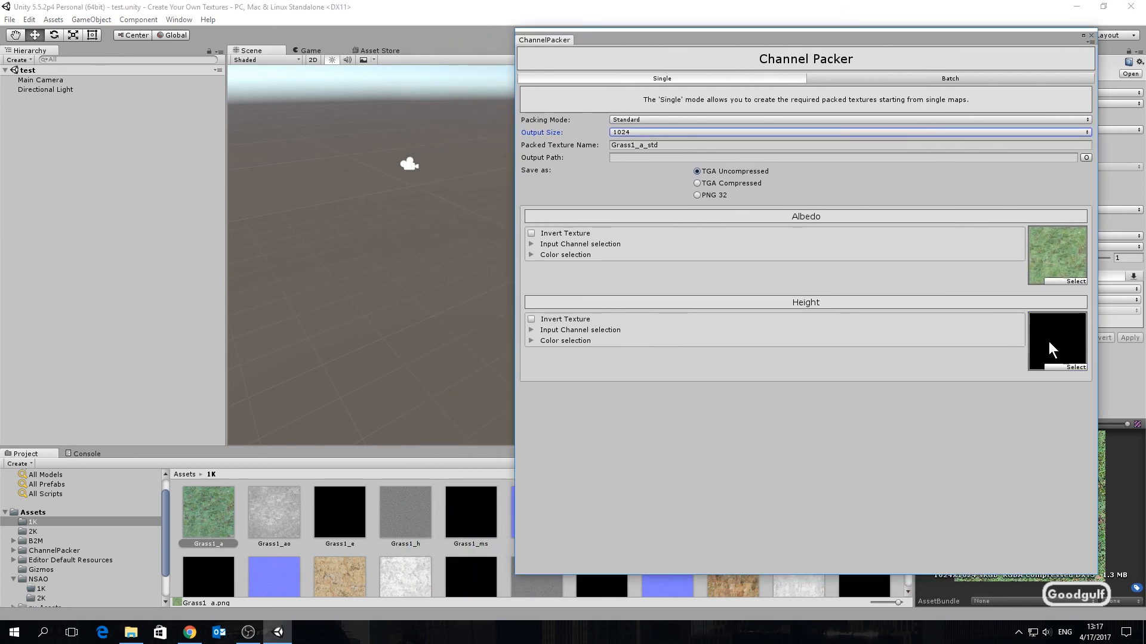
{"action": "left_click", "coordinate": [530, 330]}
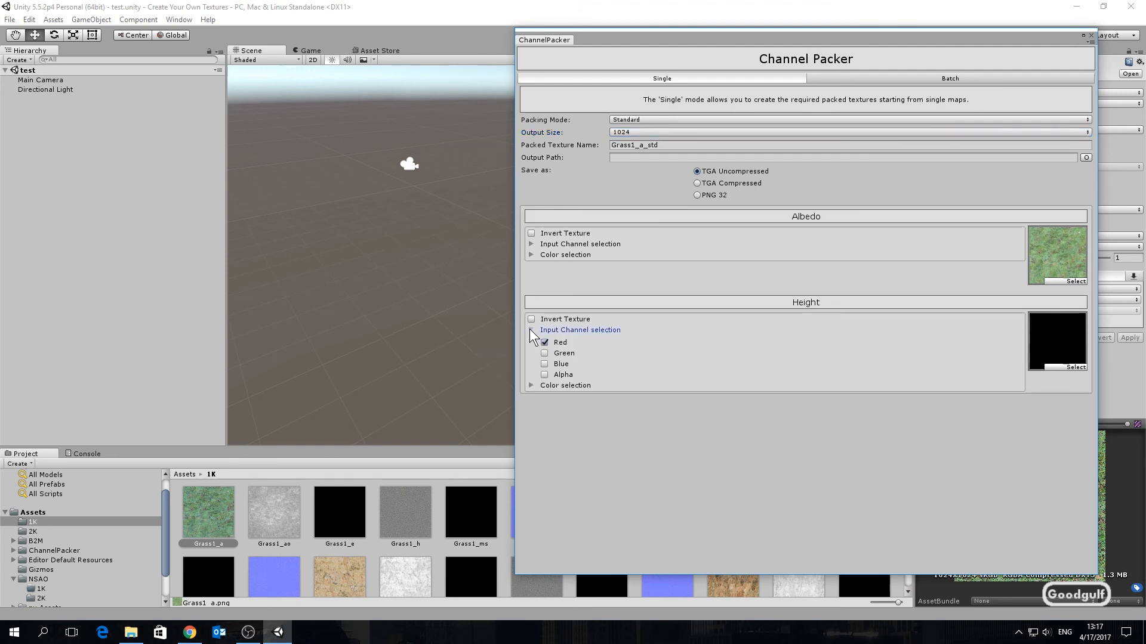
{"action": "left_click", "coordinate": [544, 375]}
Step: Set the output path to the Assets/Unity Terrain/1K folder
{"action": "left_click", "coordinate": [1086, 158]}
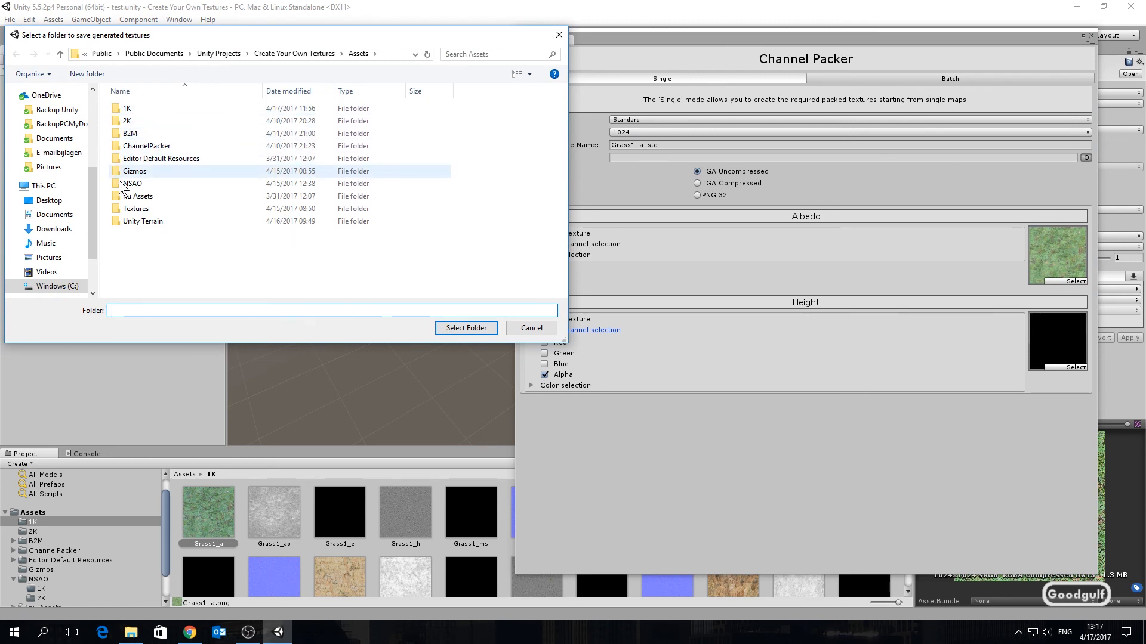
{"action": "double_click", "coordinate": [149, 220]}
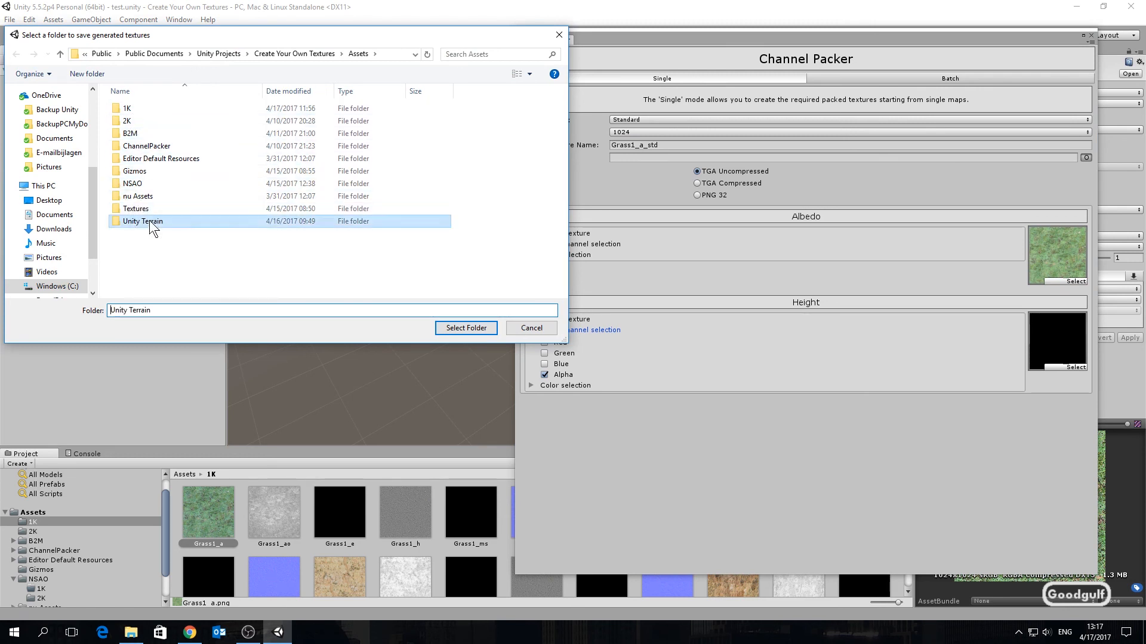
{"action": "double_click", "coordinate": [134, 110]}
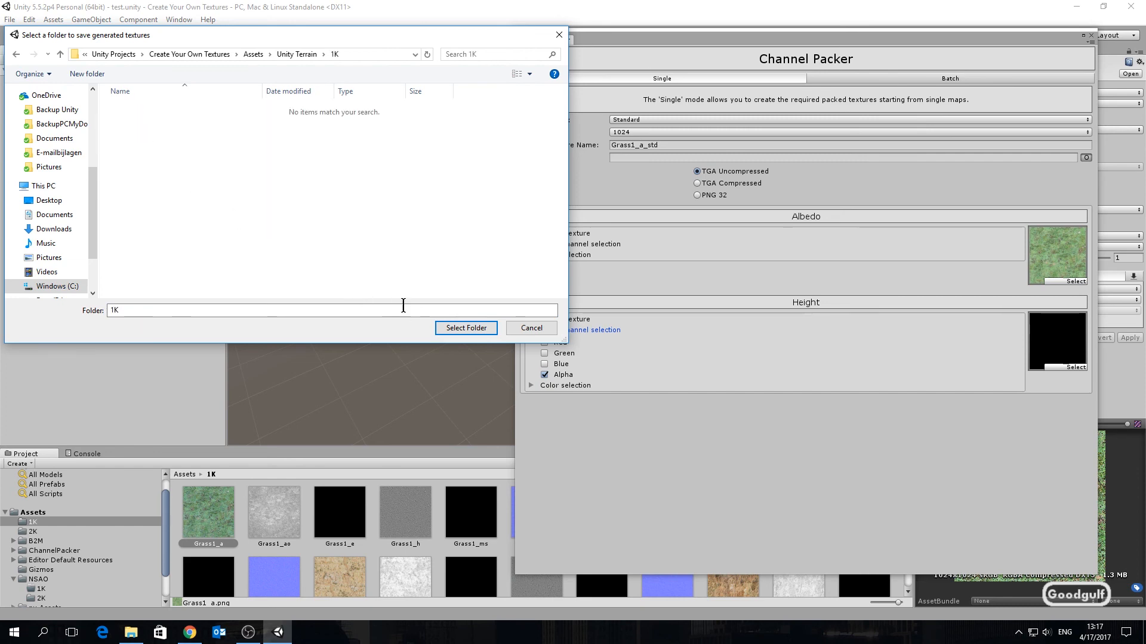
{"action": "left_click", "coordinate": [465, 328]}
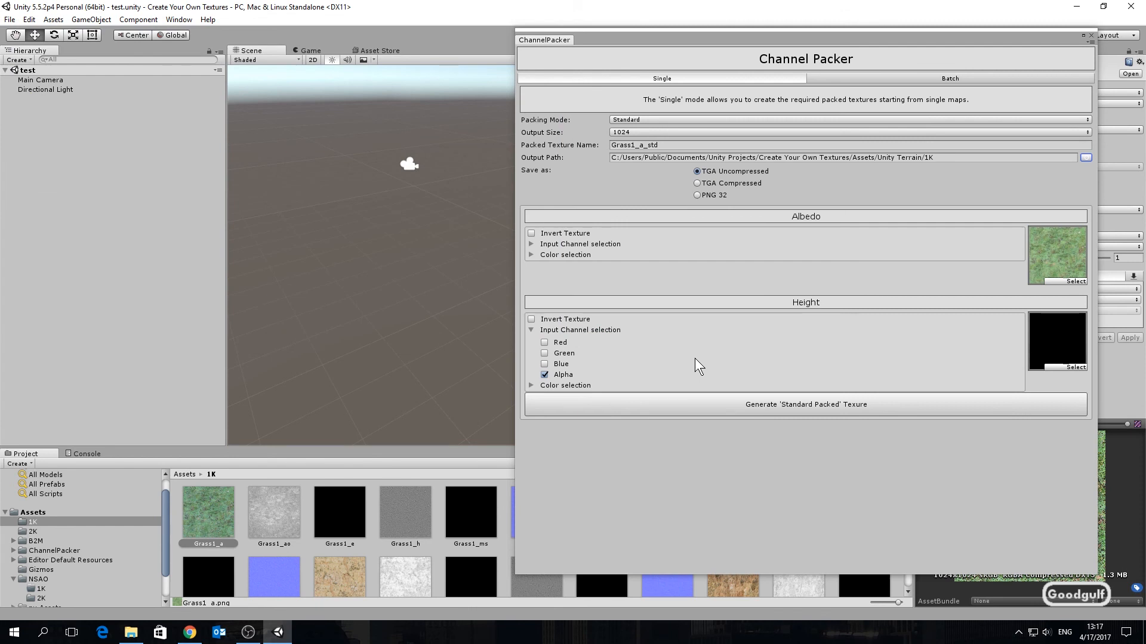
Step: Generate the Standard packed texture, select it in the Unity Terrain/1K folder and check its alpha in the preview
{"action": "left_click", "coordinate": [750, 403]}
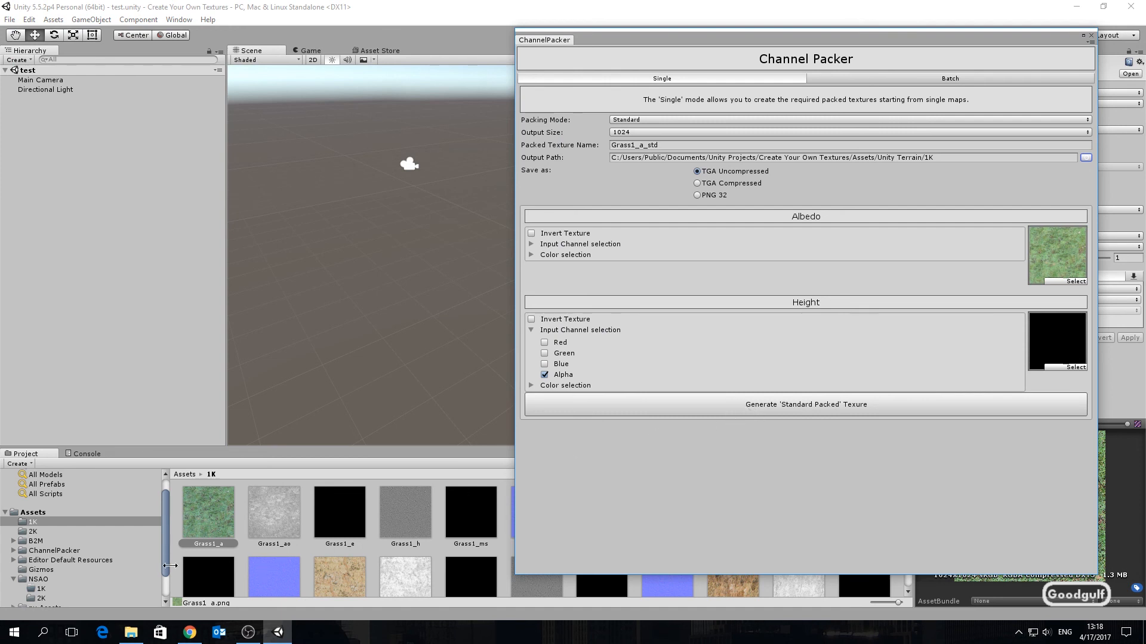
{"action": "left_click_drag", "start_coordinate": [168, 557], "coordinate": [167, 579]}
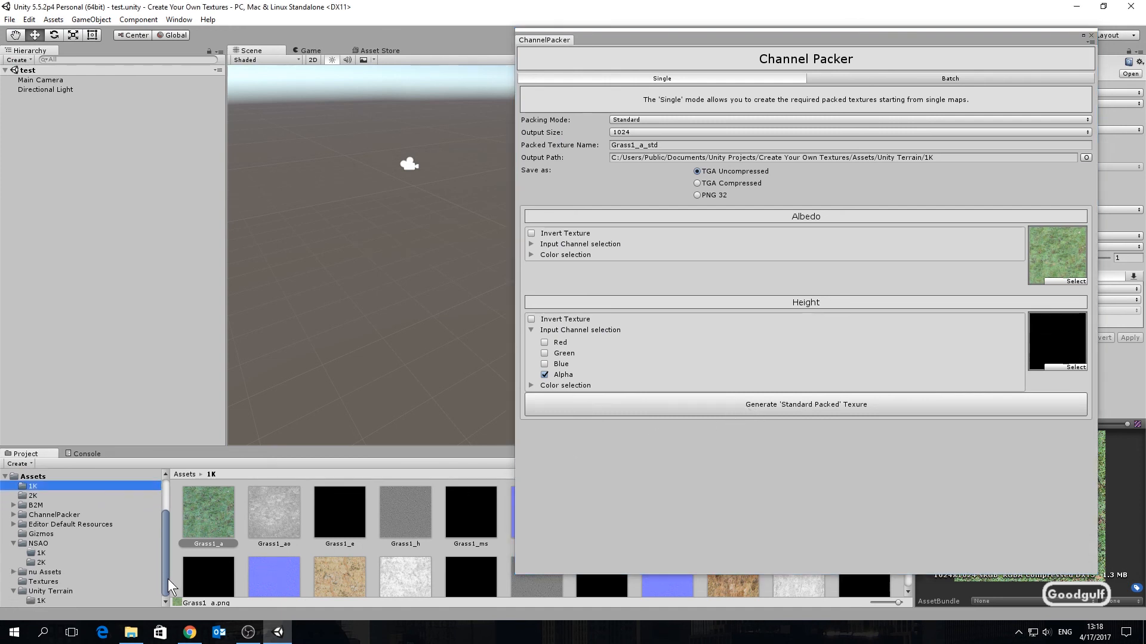
{"action": "left_click", "coordinate": [52, 598]}
{"action": "left_click", "coordinate": [214, 516]}
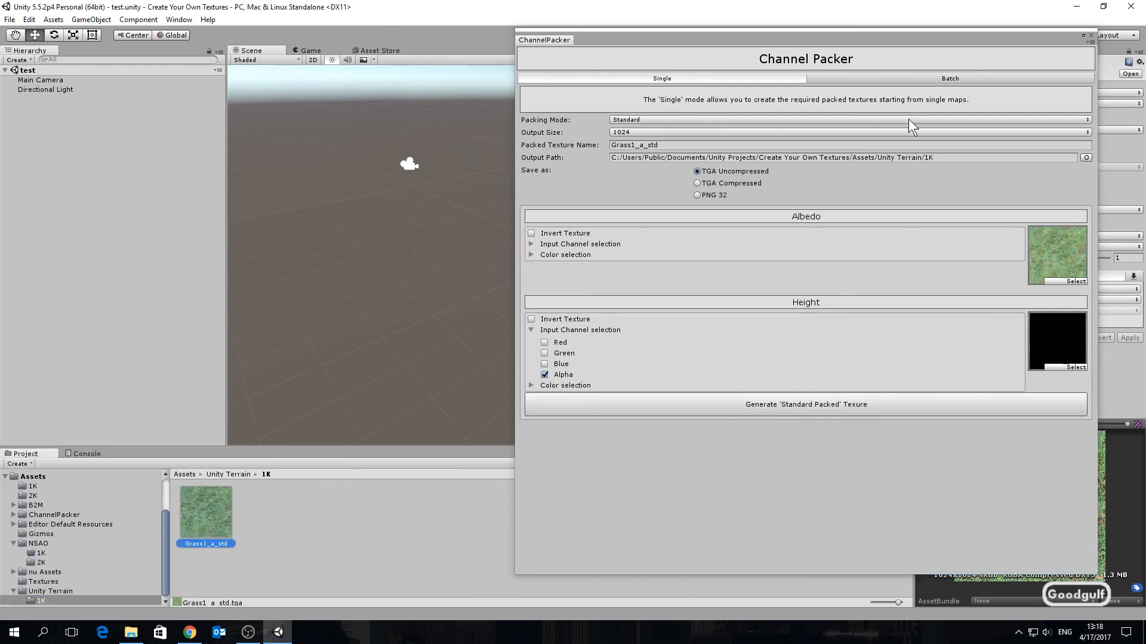
{"action": "left_click_drag", "start_coordinate": [934, 46], "coordinate": [728, 53]}
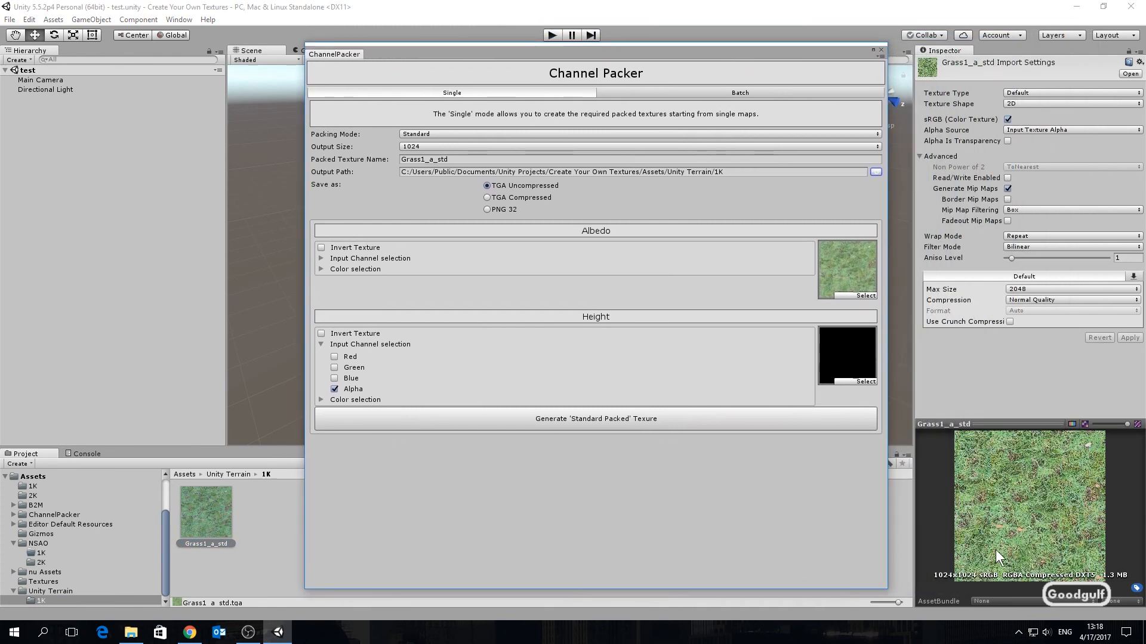
{"action": "left_click", "coordinate": [1071, 424]}
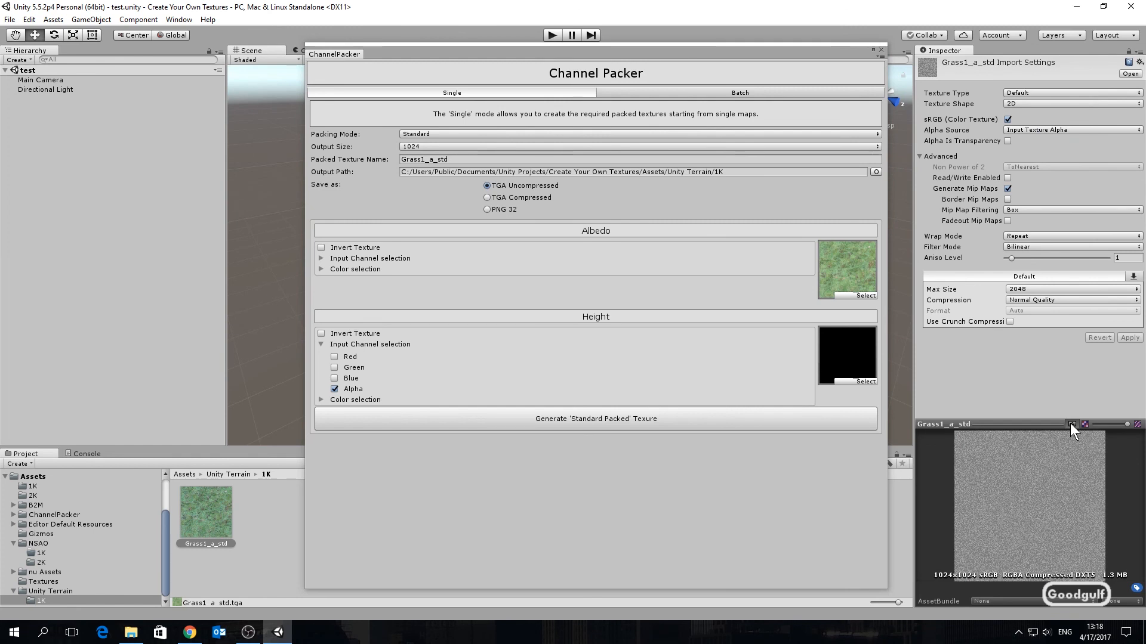
{"action": "left_click", "coordinate": [1071, 423]}
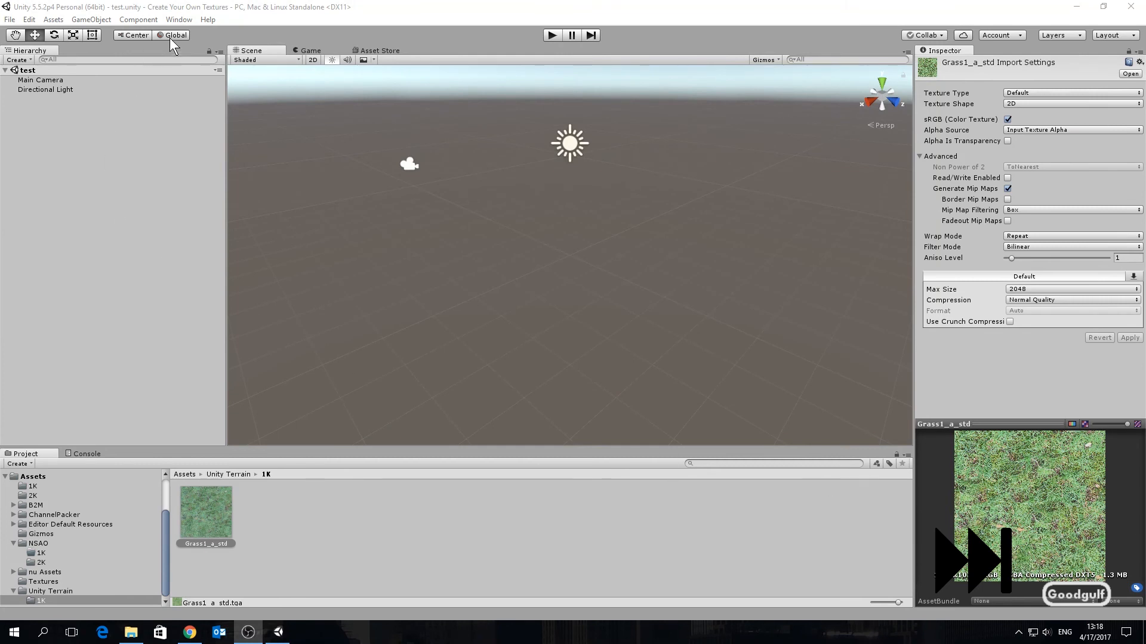
Step: Reopen Channel Packer with output size 1024 and packing mode NSO
{"action": "left_click", "coordinate": [178, 22]}
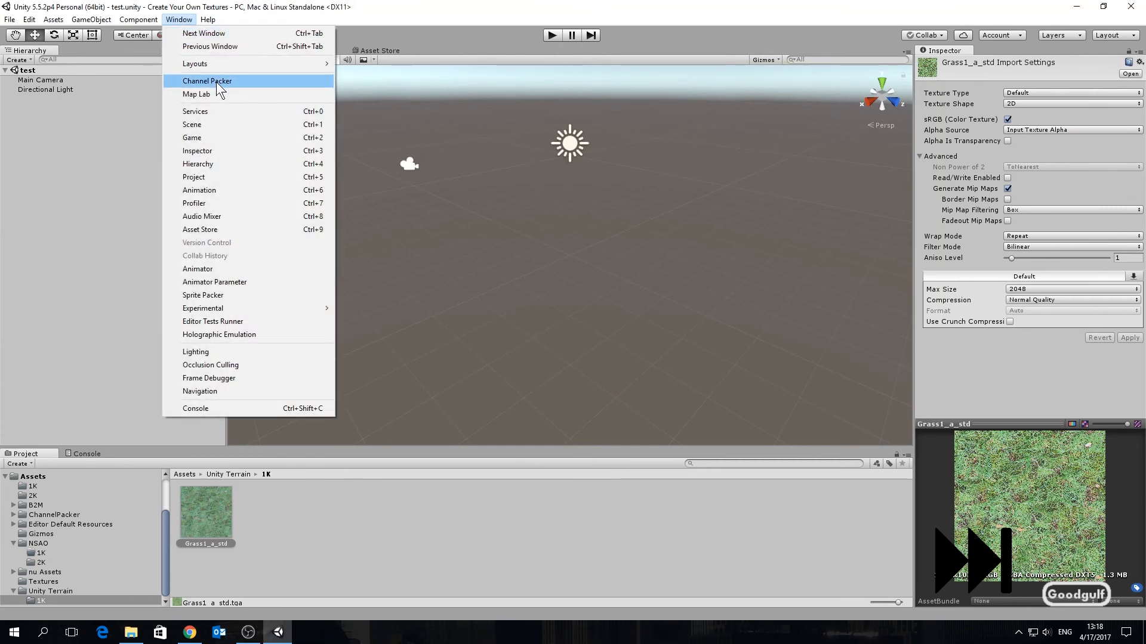
{"action": "left_click", "coordinate": [216, 81]}
{"action": "left_click", "coordinate": [422, 146]}
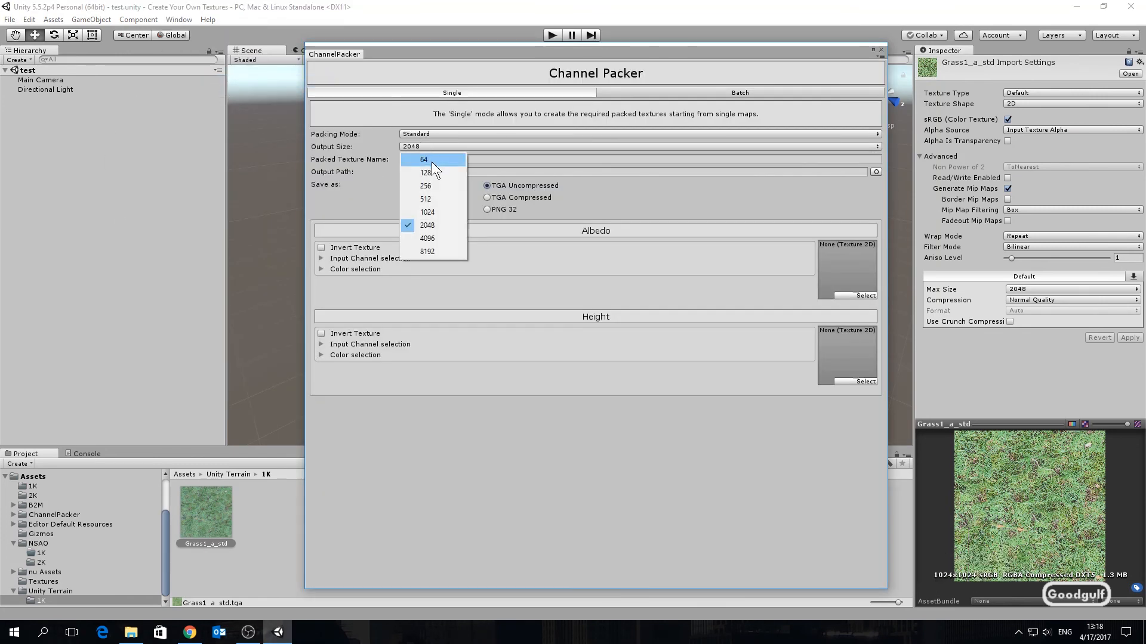
{"action": "left_click", "coordinate": [436, 210]}
{"action": "left_click", "coordinate": [414, 135]}
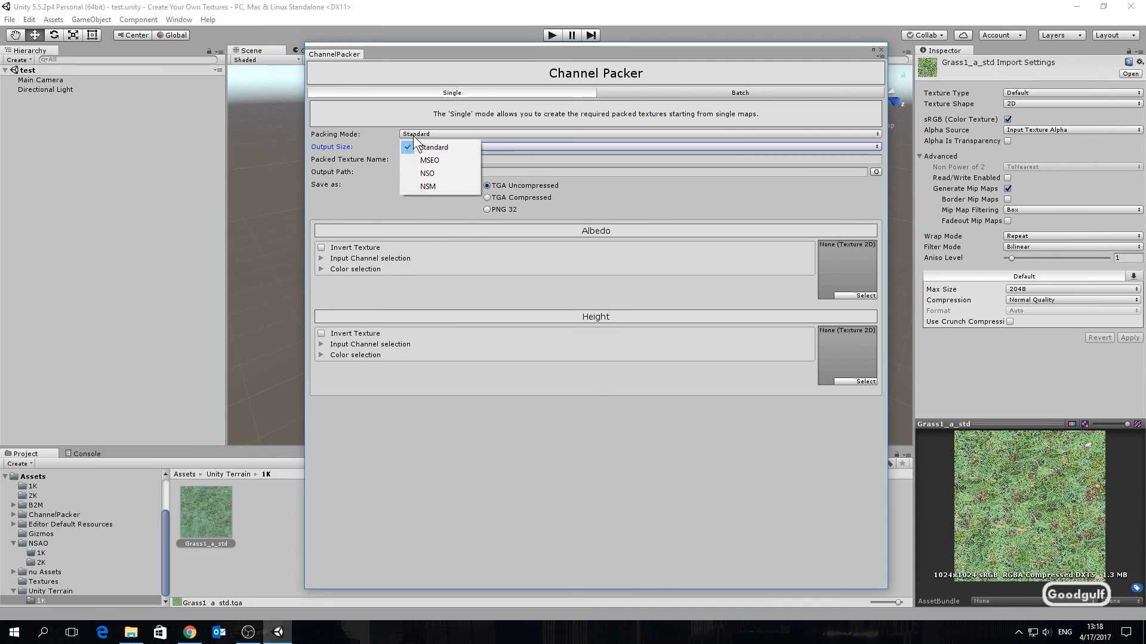
{"action": "left_click", "coordinate": [431, 173]}
Step: Assign Grass1_n to Normal, Grass1_ao to Occlusion and Grass1_ms to Smoothness, reading smoothness from the Alpha channel
{"action": "left_click", "coordinate": [33, 486]}
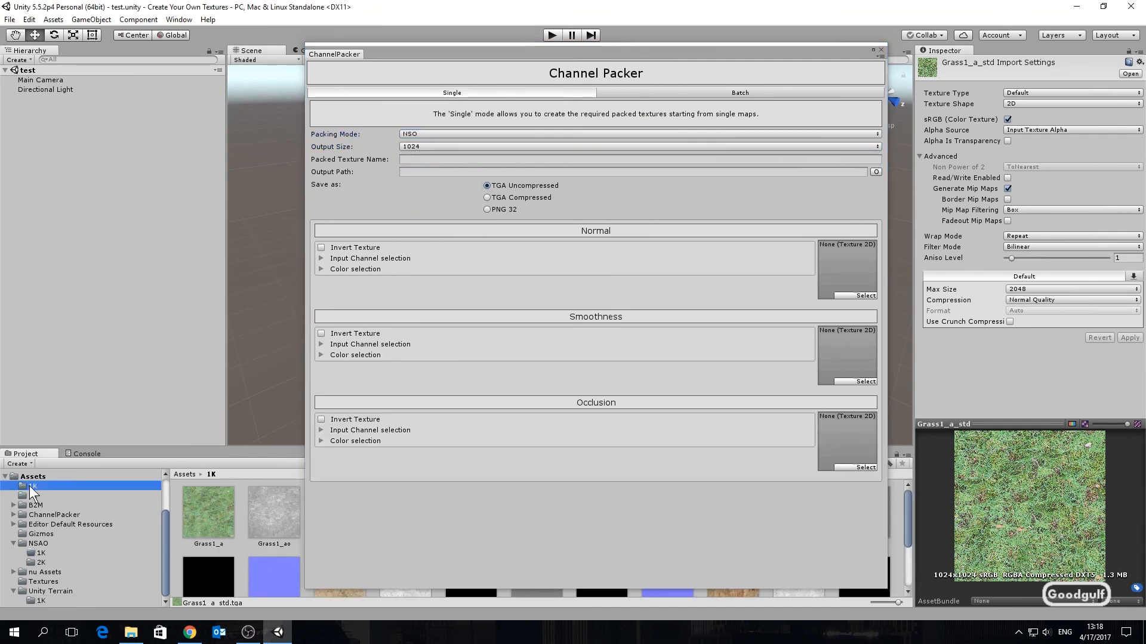
{"action": "left_click_drag", "start_coordinate": [481, 52], "coordinate": [723, 32]}
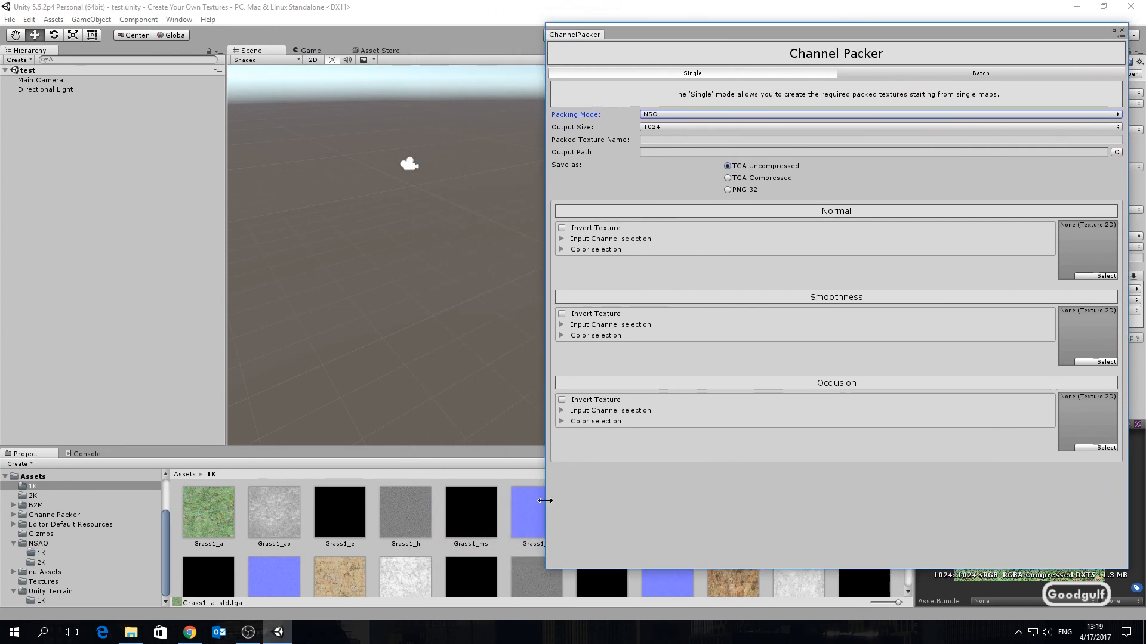
{"action": "left_click_drag", "start_coordinate": [525, 510], "coordinate": [1091, 254]}
{"action": "left_click_drag", "start_coordinate": [284, 547], "coordinate": [1087, 425]}
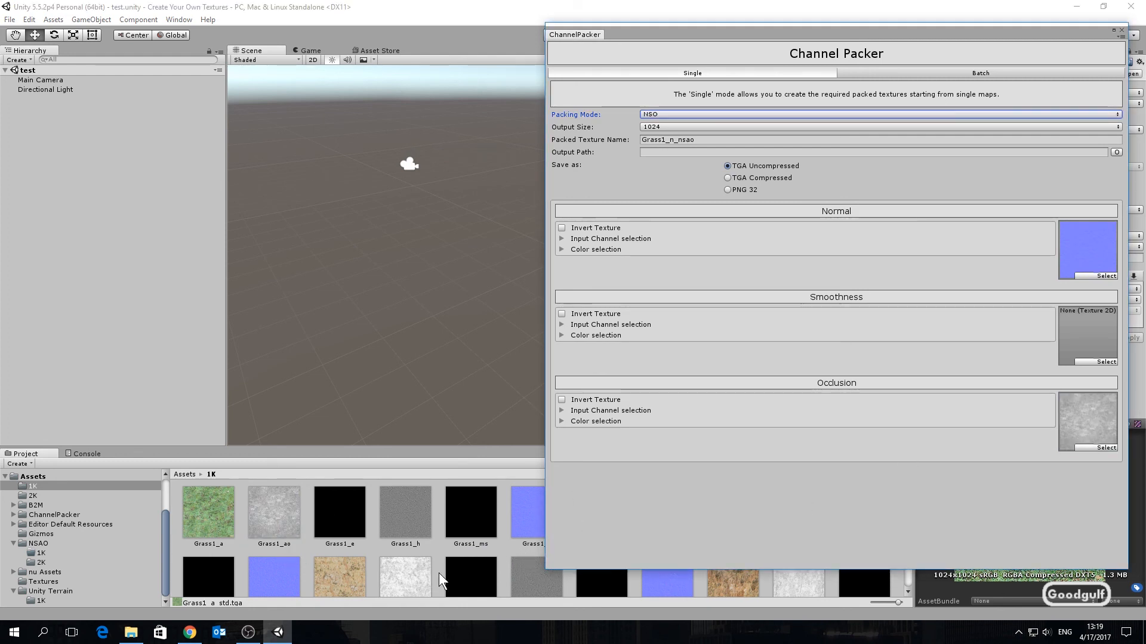
{"action": "left_click_drag", "start_coordinate": [471, 512], "coordinate": [1083, 341]}
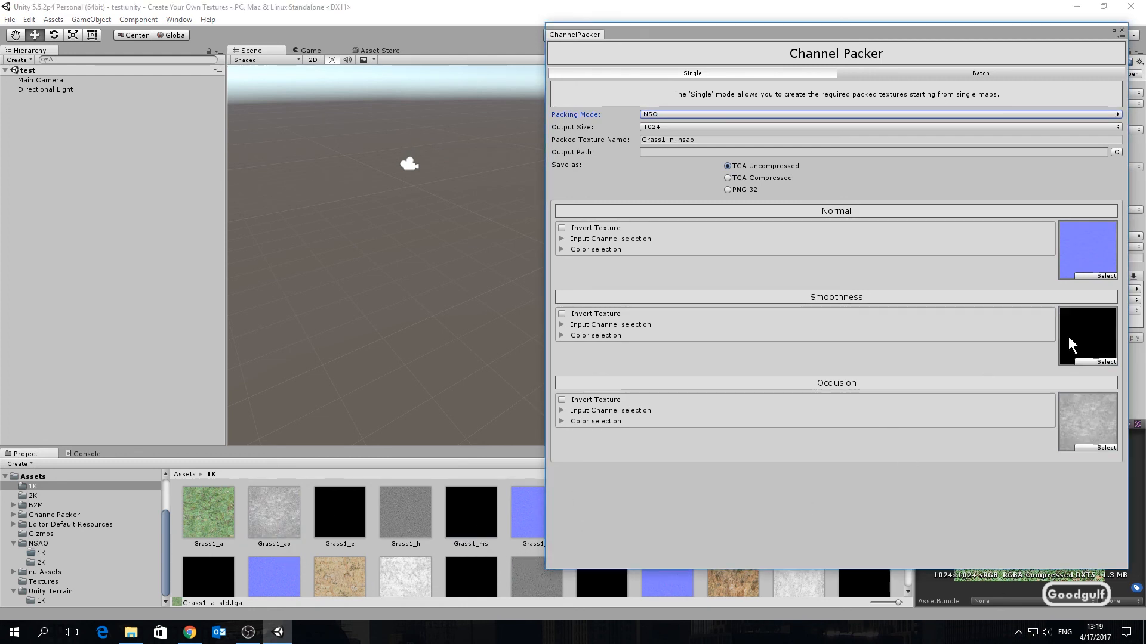
{"action": "left_click", "coordinate": [608, 324]}
{"action": "left_click", "coordinate": [574, 369]}
Step: Set the output path to the Assets/NSAO/1K folder
{"action": "left_click", "coordinate": [1116, 152]}
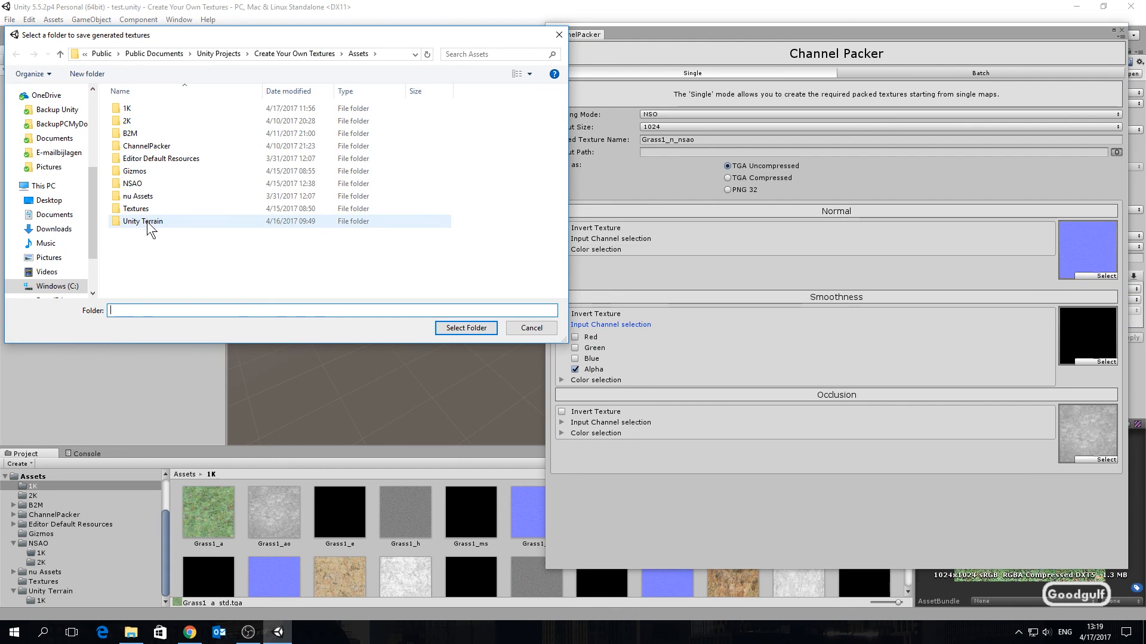
{"action": "double_click", "coordinate": [146, 185]}
{"action": "double_click", "coordinate": [138, 109]}
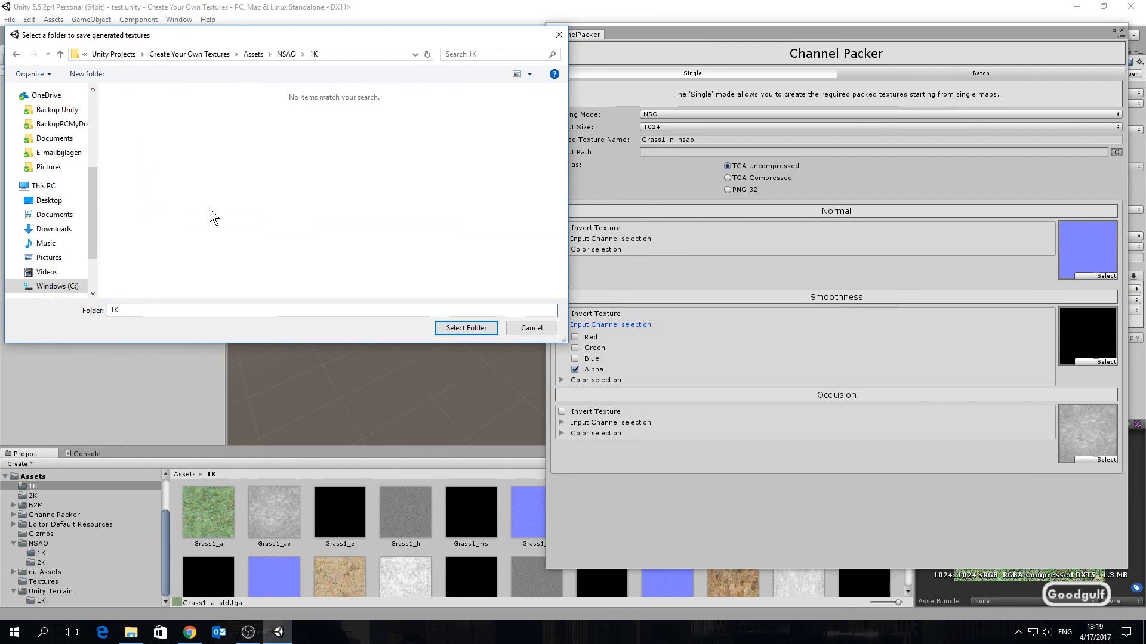
{"action": "left_click", "coordinate": [466, 327]}
Step: Generate the Normal Smooth AO packed texture and select it in the NSAO/1K folder
{"action": "left_click", "coordinate": [811, 485]}
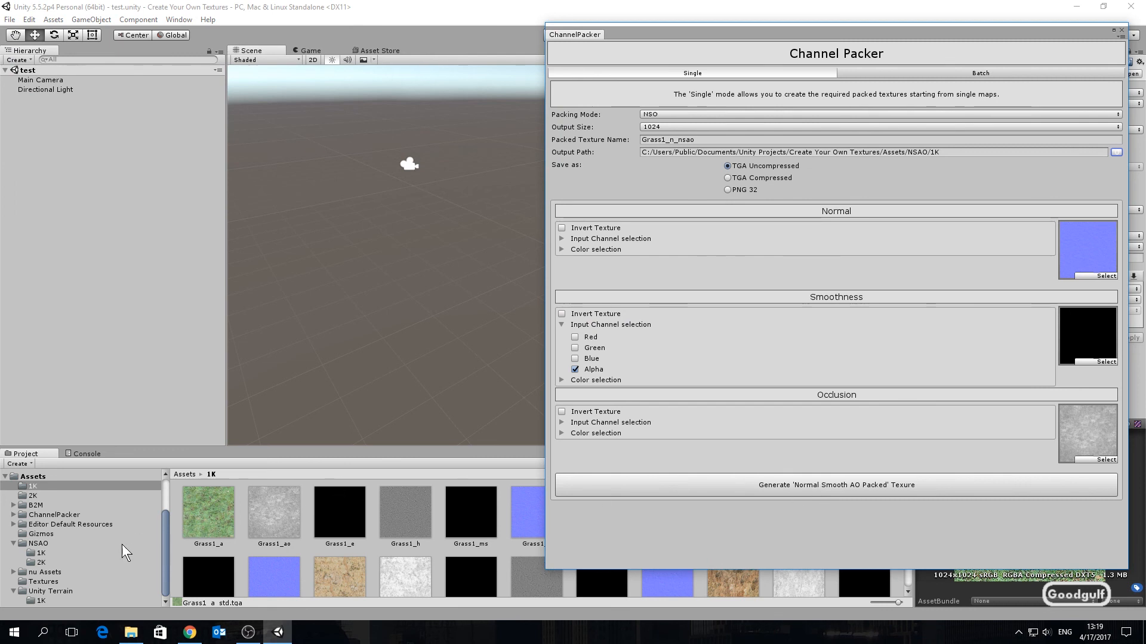
{"action": "left_click", "coordinate": [41, 554]}
{"action": "left_click", "coordinate": [206, 519]}
{"action": "left_click_drag", "start_coordinate": [837, 29], "coordinate": [596, 30]}
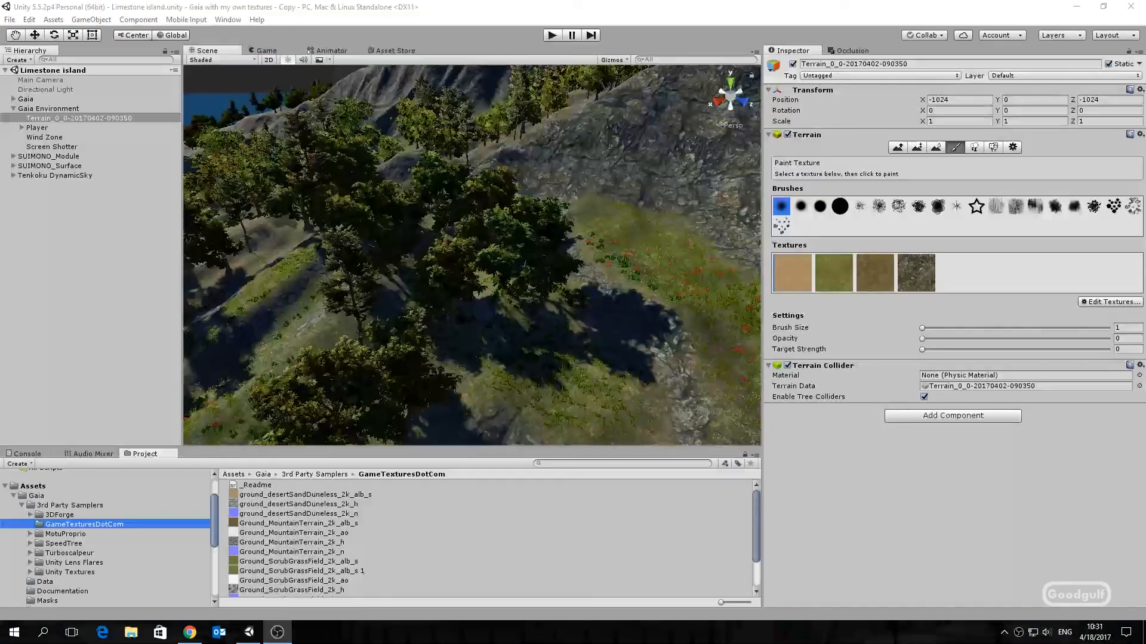
Step: Play the Limestone island terrain scene and walk through it to review the grass textures
{"action": "left_click", "coordinate": [551, 34]}
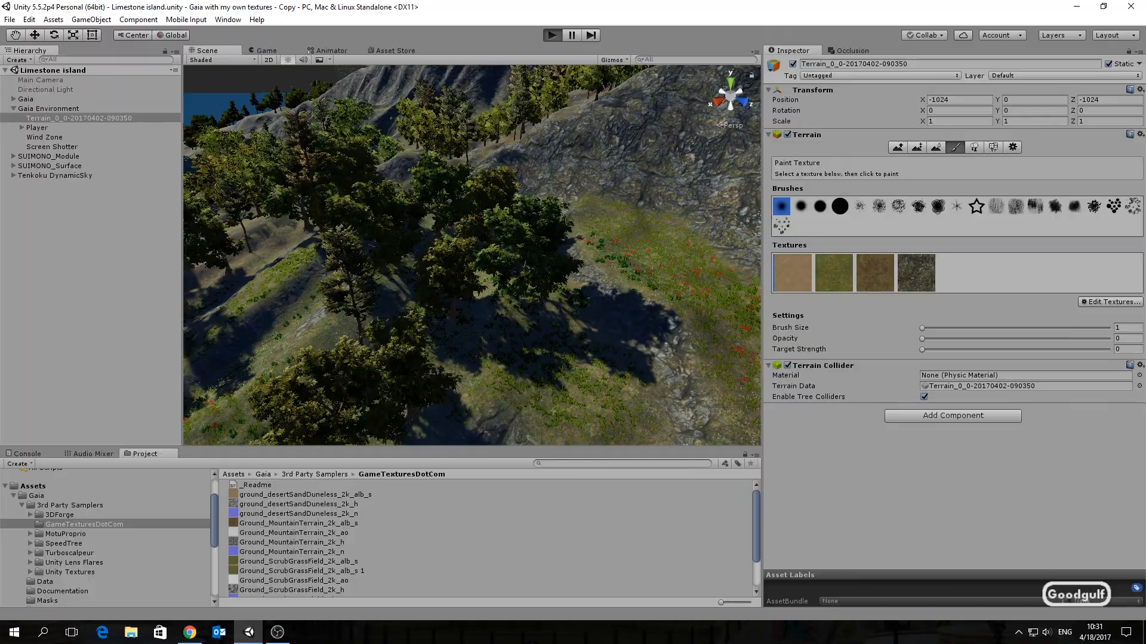
{"action": "key", "text": "w"}
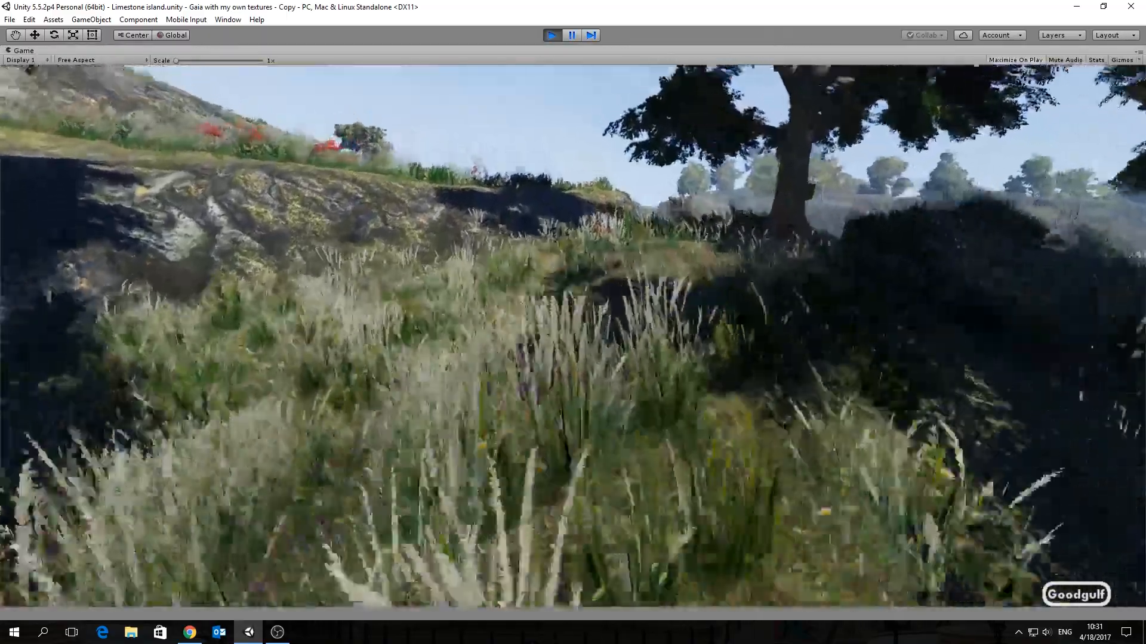
{"action": "key", "text": "w"}
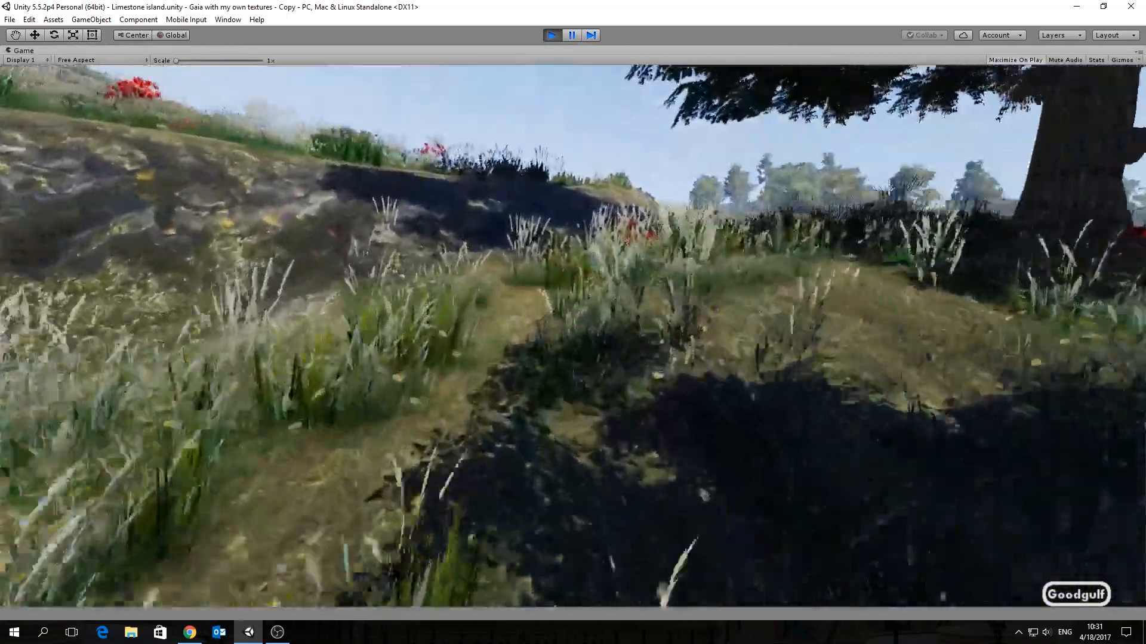
{"action": "key", "text": "w"}
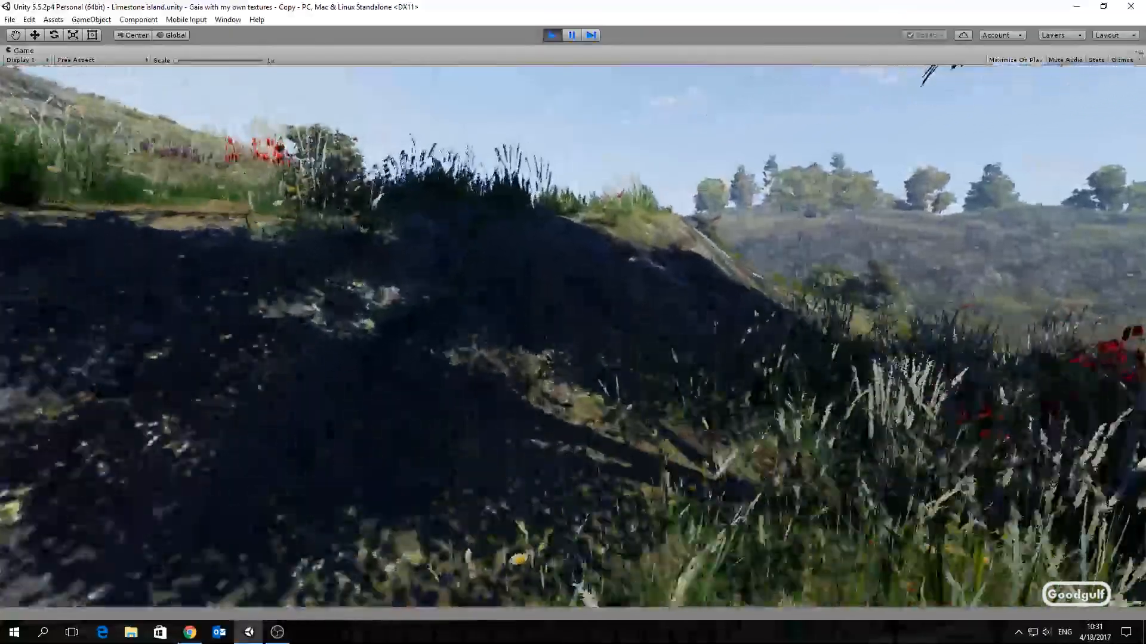
{"action": "key", "text": "w"}
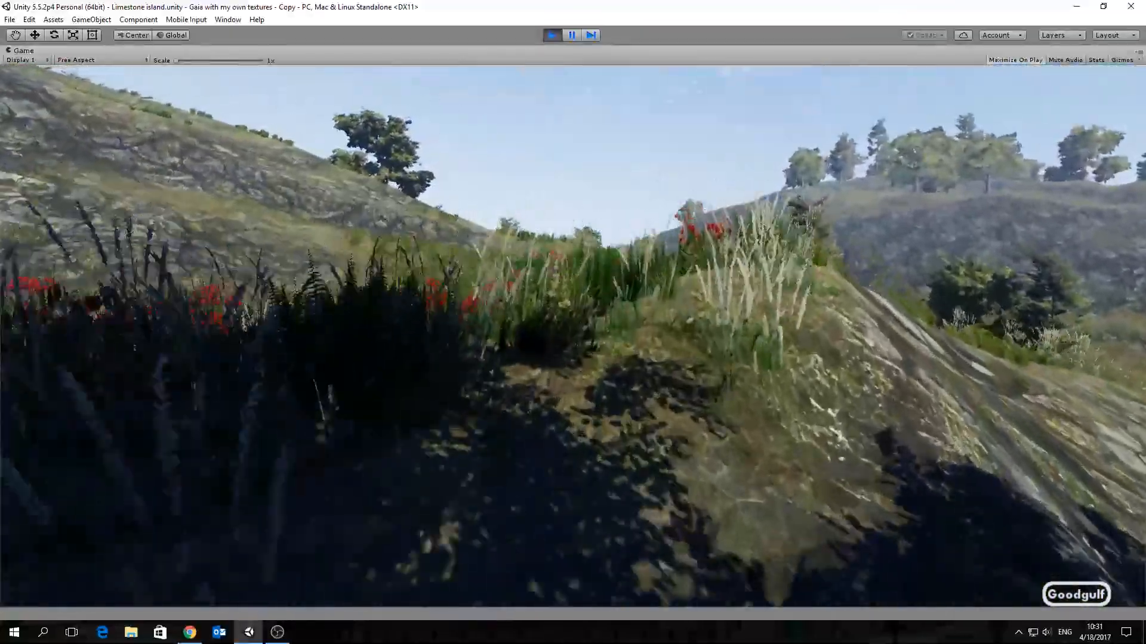
{"action": "key", "text": "w"}
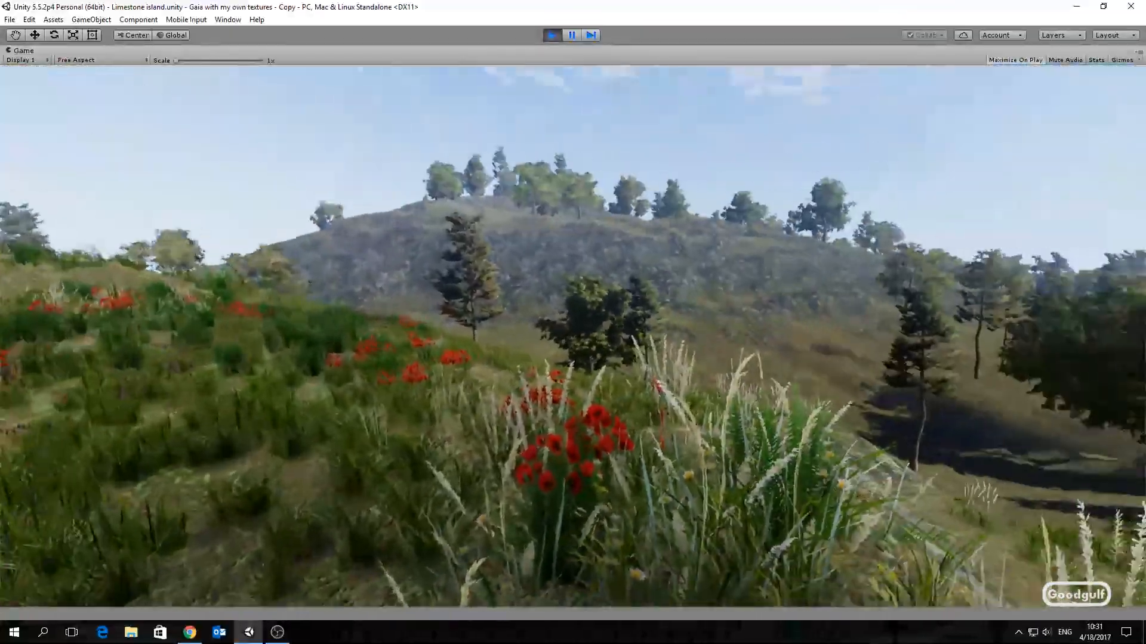
{"action": "key", "text": "w"}
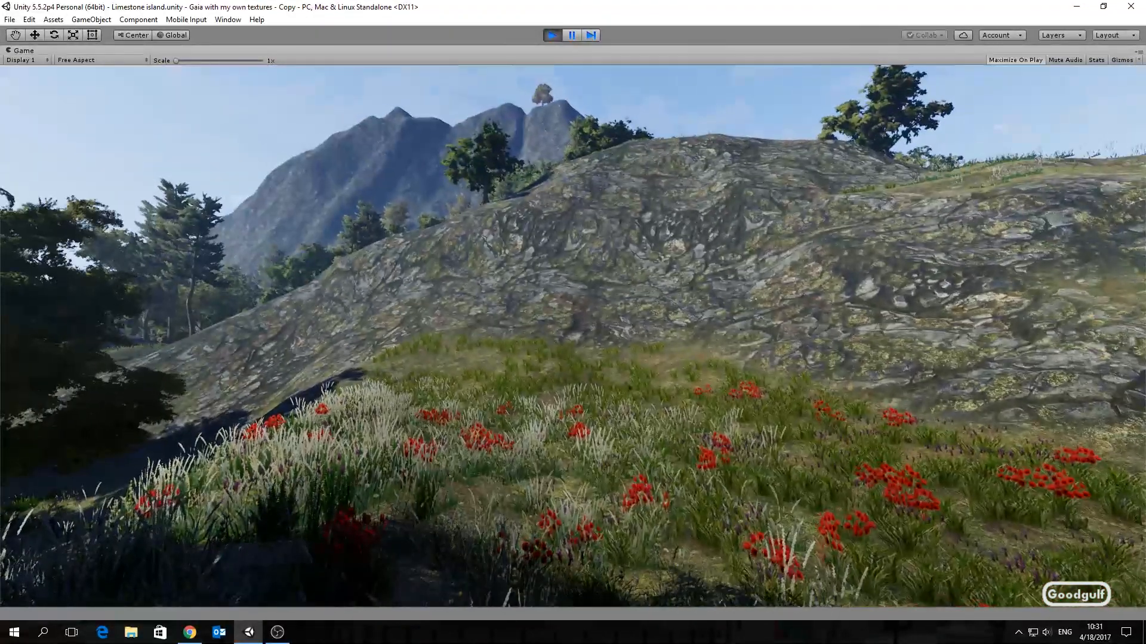
{"action": "key", "text": "Escape"}
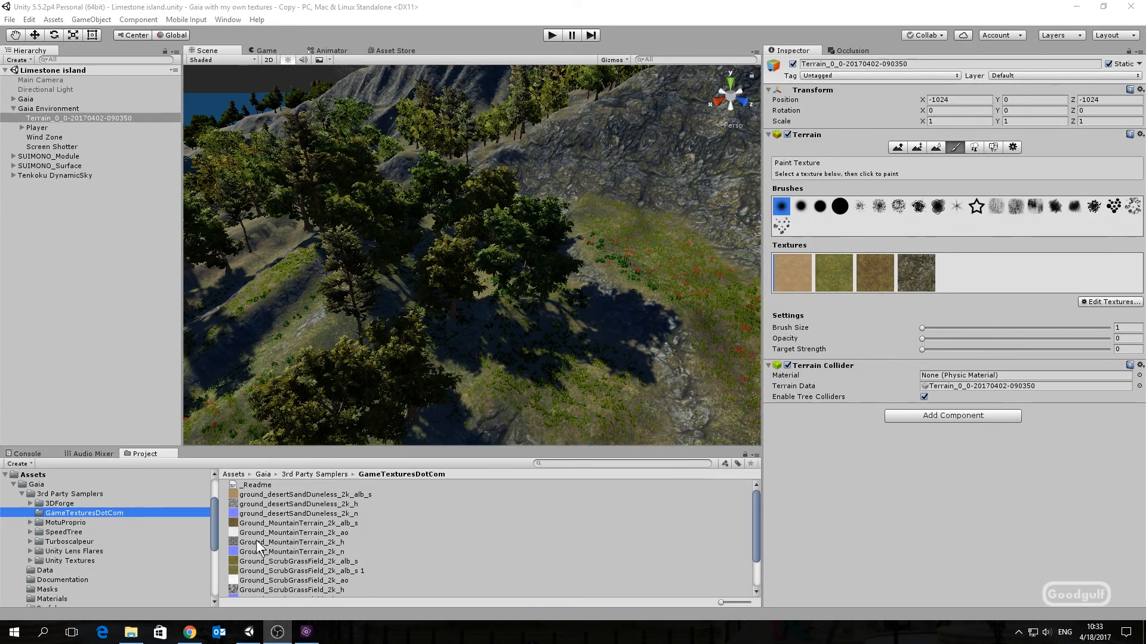
Step: Edit the first terrain texture to use Gravel_a_std as albedo and Gravel_n as normal map
{"action": "left_click_drag", "start_coordinate": [216, 532], "coordinate": [228, 582]}
{"action": "left_click", "coordinate": [45, 600]}
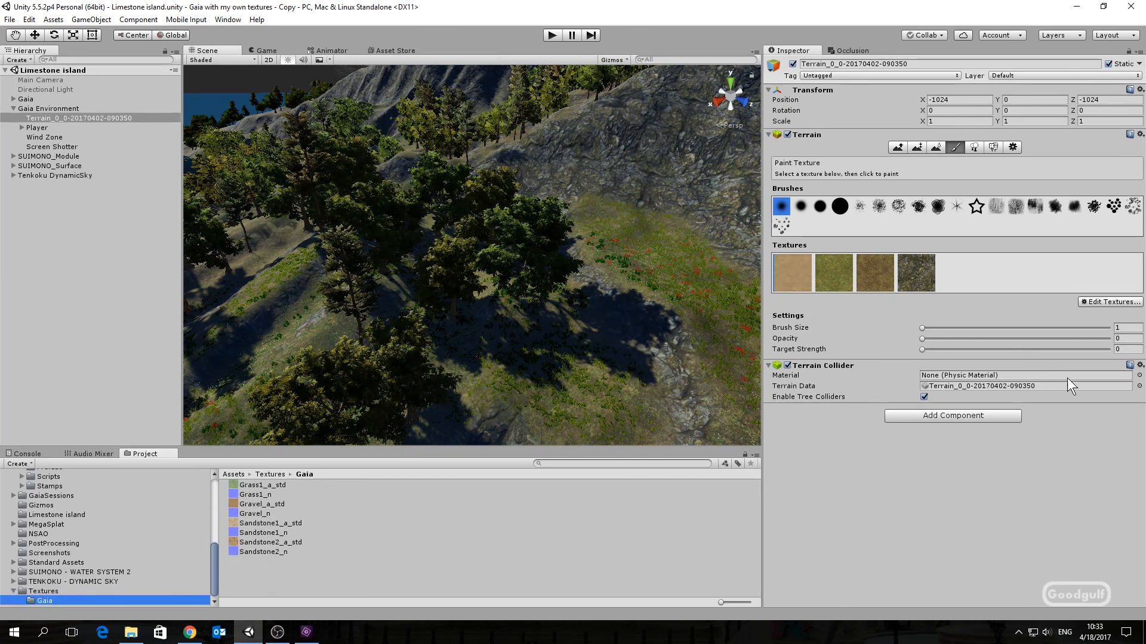
{"action": "left_click", "coordinate": [1104, 303]}
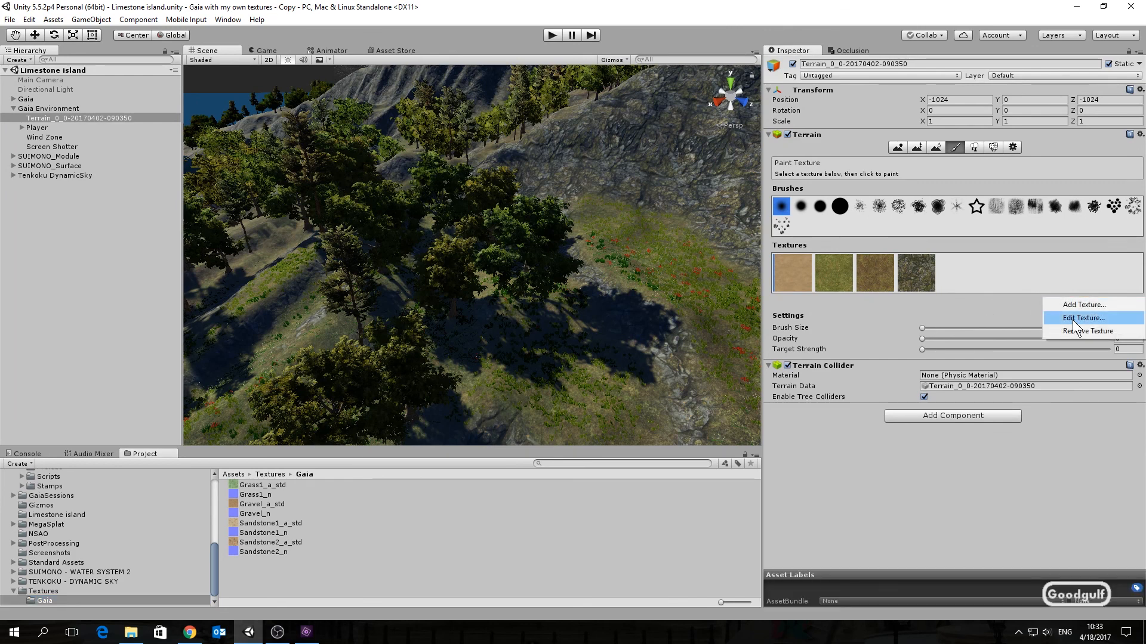
{"action": "left_click", "coordinate": [1072, 320]}
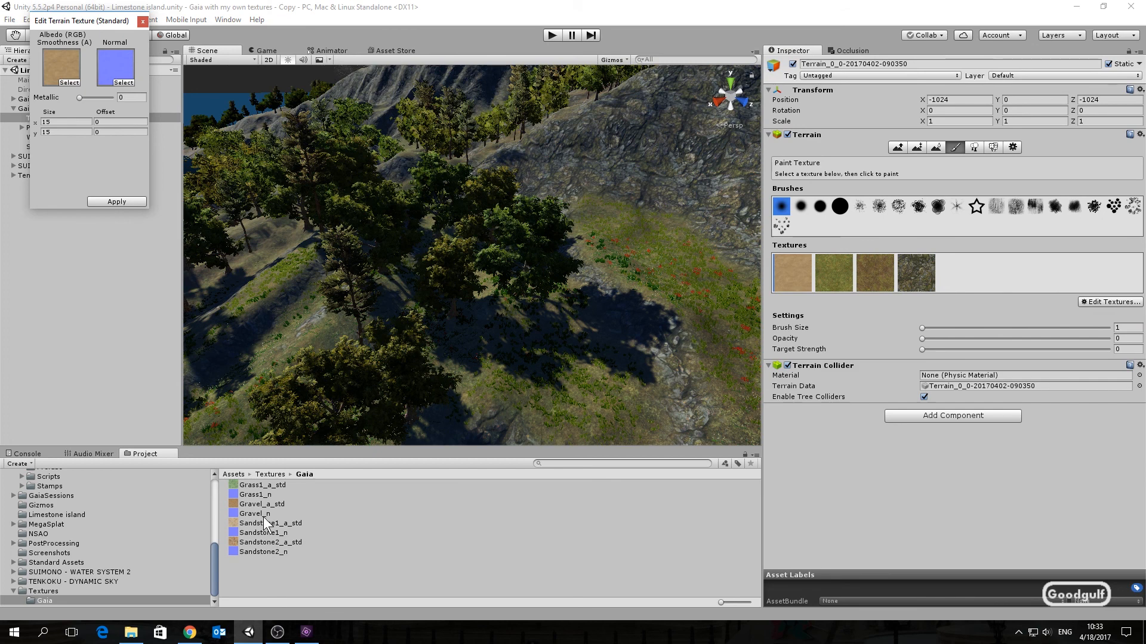
{"action": "left_click_drag", "start_coordinate": [261, 504], "coordinate": [62, 63]}
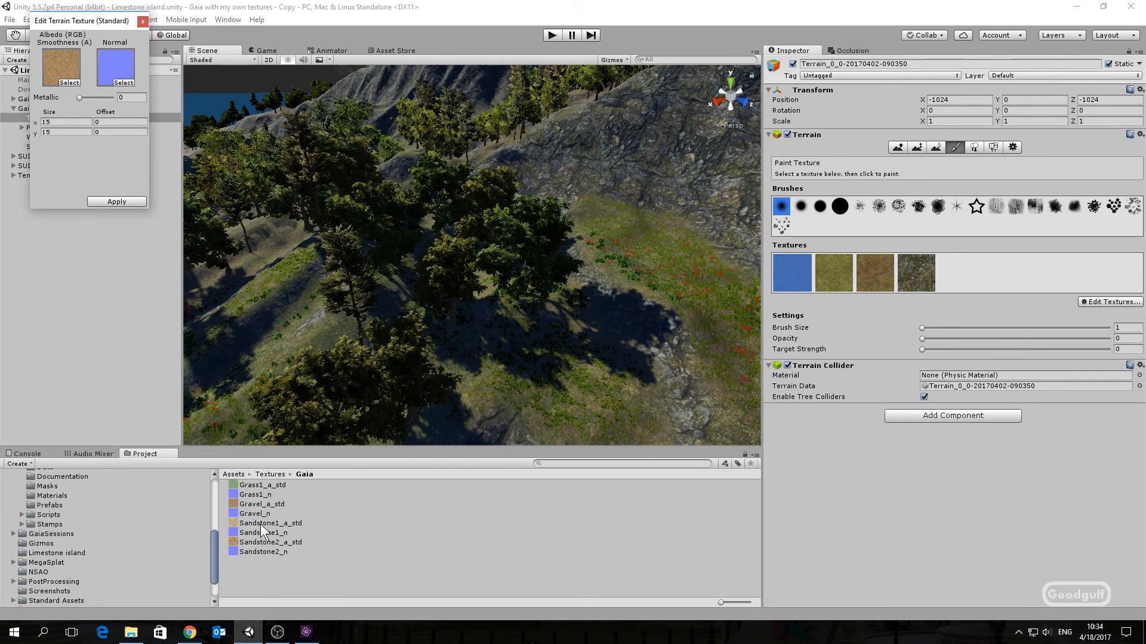
{"action": "left_click_drag", "start_coordinate": [256, 514], "coordinate": [116, 66]}
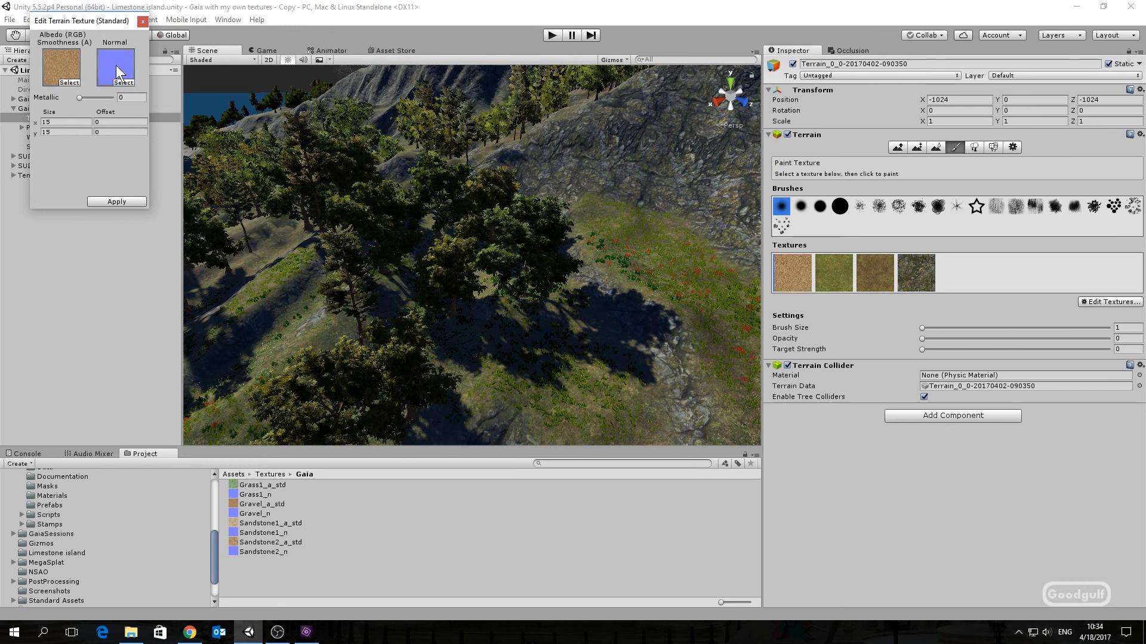
{"action": "left_click", "coordinate": [129, 201]}
Step: Edit the second terrain texture to use Grass1_a_std as albedo and Grass1_n as normal map
{"action": "left_click", "coordinate": [840, 273]}
{"action": "left_click", "coordinate": [1101, 302]}
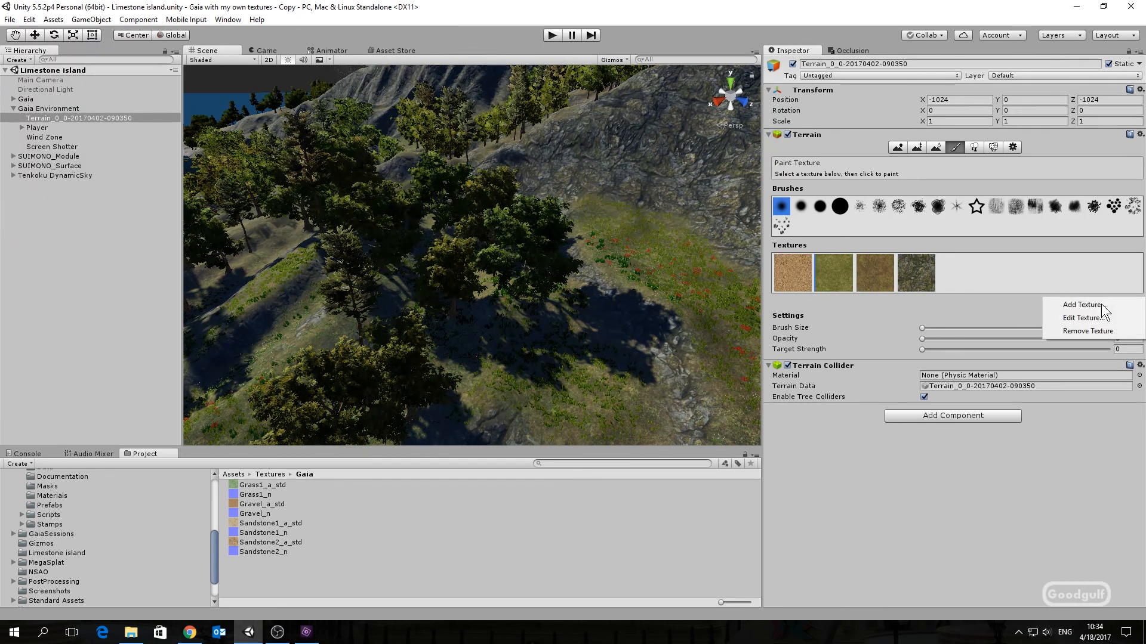
{"action": "left_click", "coordinate": [1081, 316]}
{"action": "left_click_drag", "start_coordinate": [280, 485], "coordinate": [62, 66]}
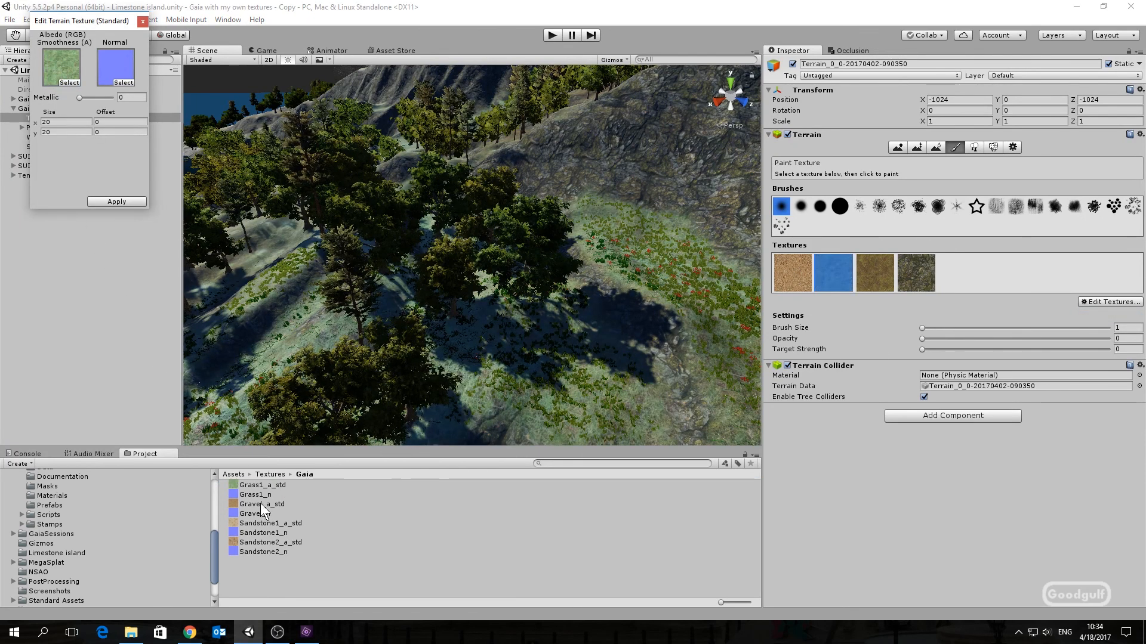
{"action": "left_click_drag", "start_coordinate": [257, 495], "coordinate": [99, 85]}
{"action": "left_click", "coordinate": [103, 200]}
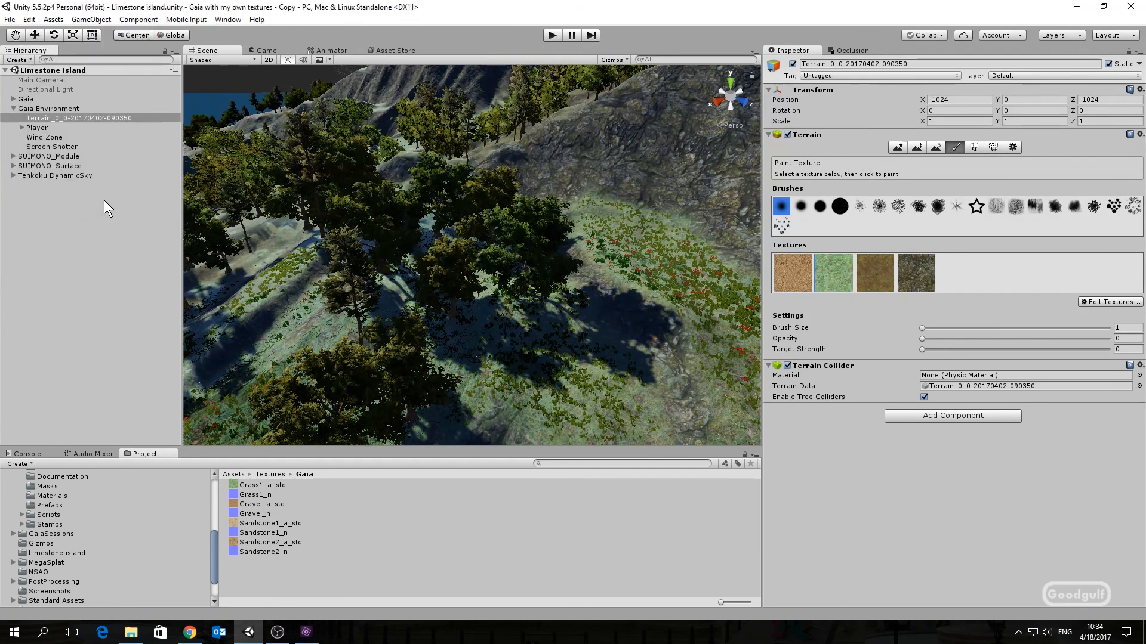
Step: Edit the third terrain texture to use Sandstone1_a_std as albedo and Sandstone1_n as normal map
{"action": "left_click", "coordinate": [876, 274]}
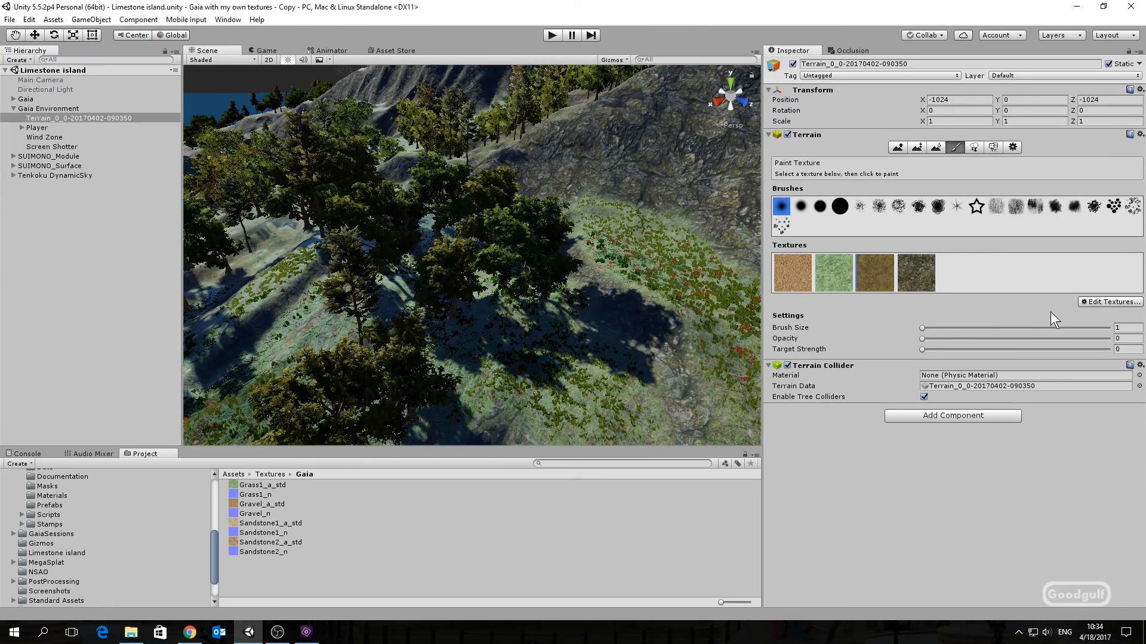
{"action": "left_click", "coordinate": [1107, 302]}
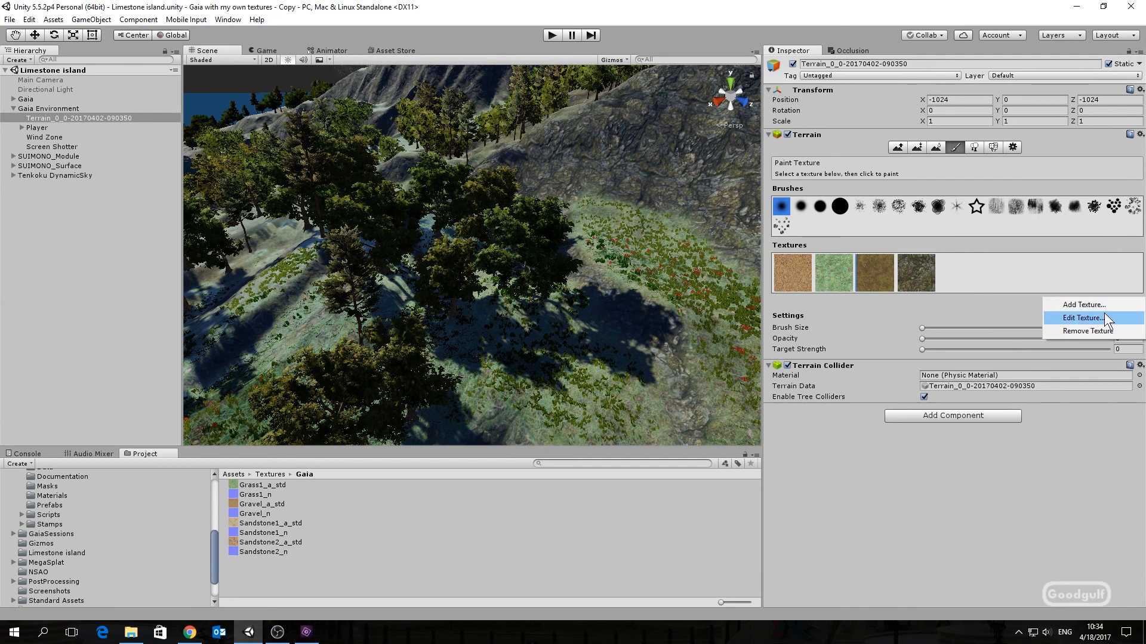
{"action": "left_click", "coordinate": [1104, 314]}
{"action": "left_click_drag", "start_coordinate": [302, 525], "coordinate": [62, 79]}
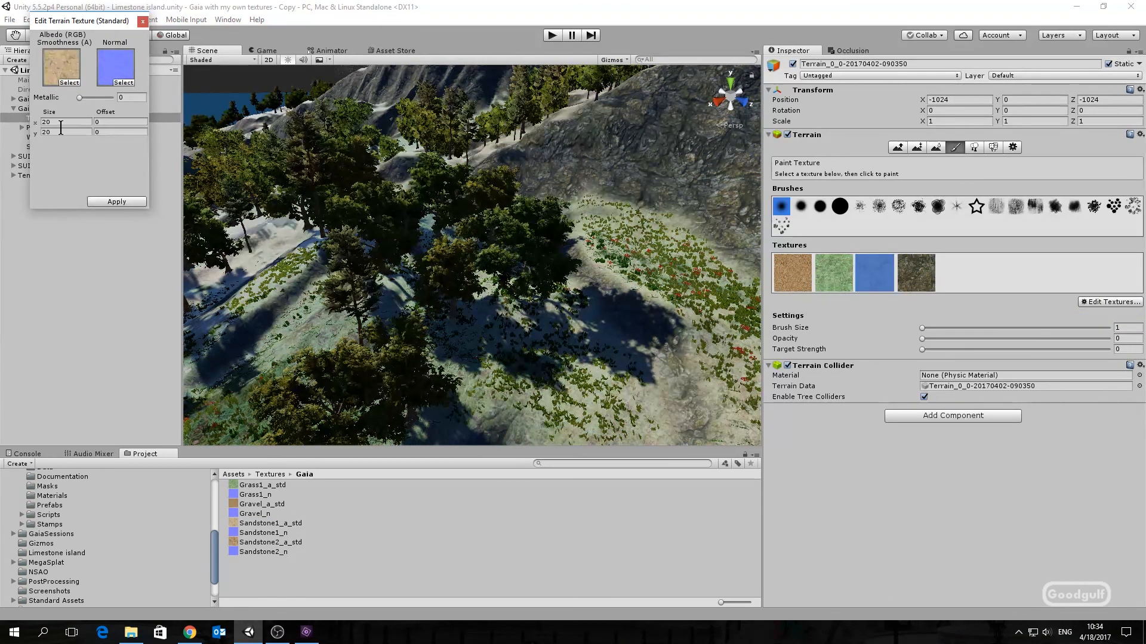
{"action": "left_click_drag", "start_coordinate": [274, 532], "coordinate": [117, 63]}
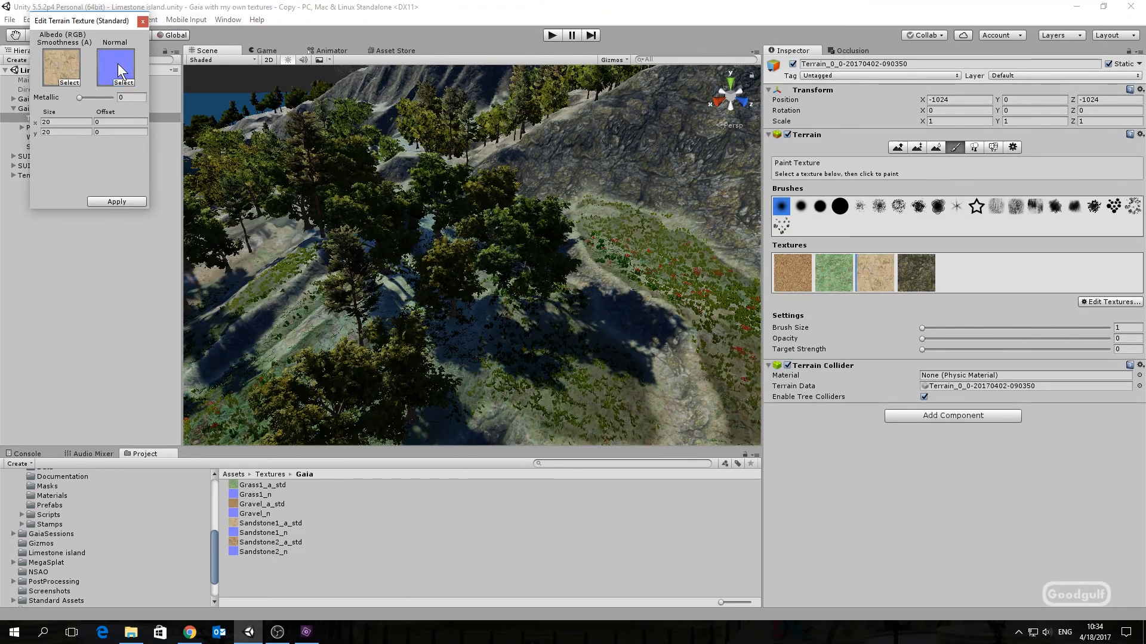
{"action": "left_click", "coordinate": [117, 202]}
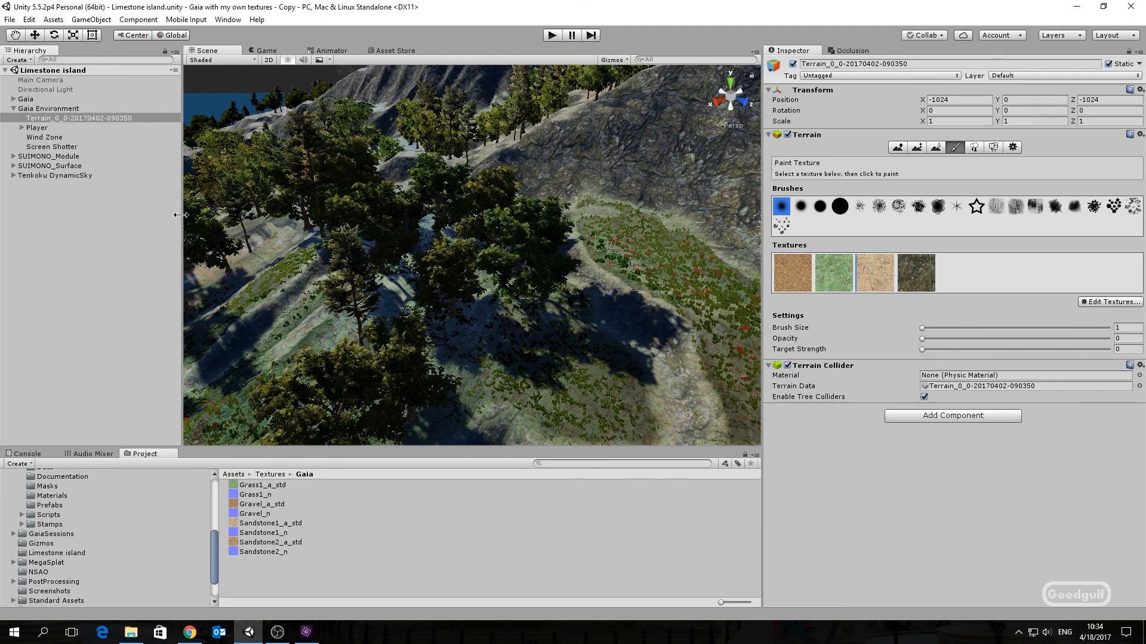
Step: Edit the fourth terrain texture to use Sandstone2_a_std as albedo and Sandstone2_n as normal map
{"action": "left_click", "coordinate": [915, 279]}
{"action": "left_click", "coordinate": [1094, 304]}
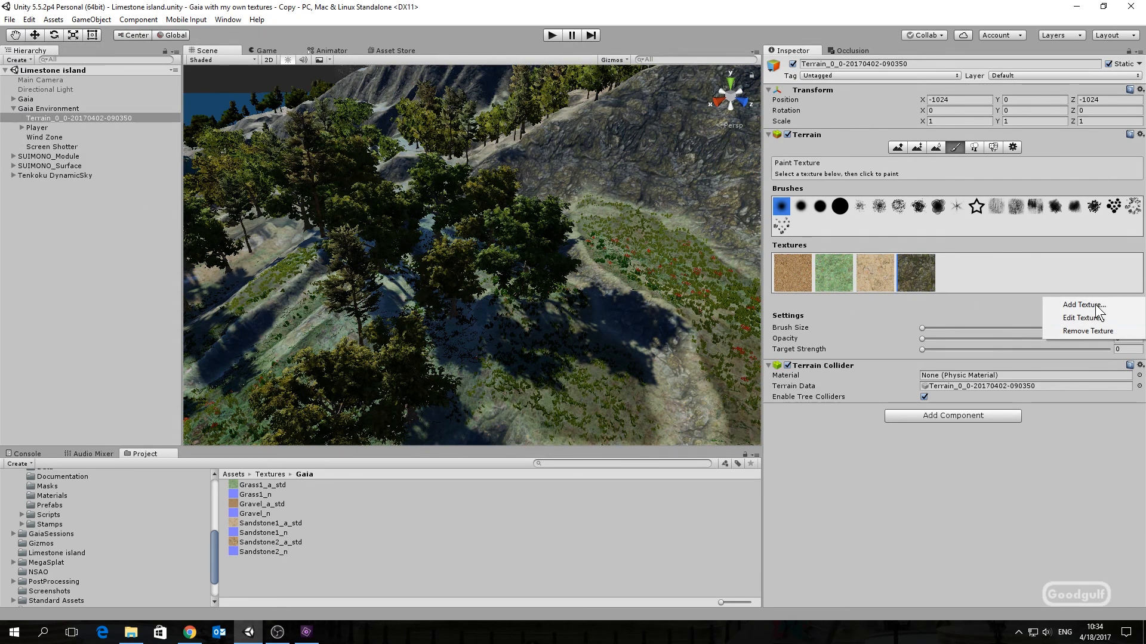
{"action": "left_click", "coordinate": [1085, 319]}
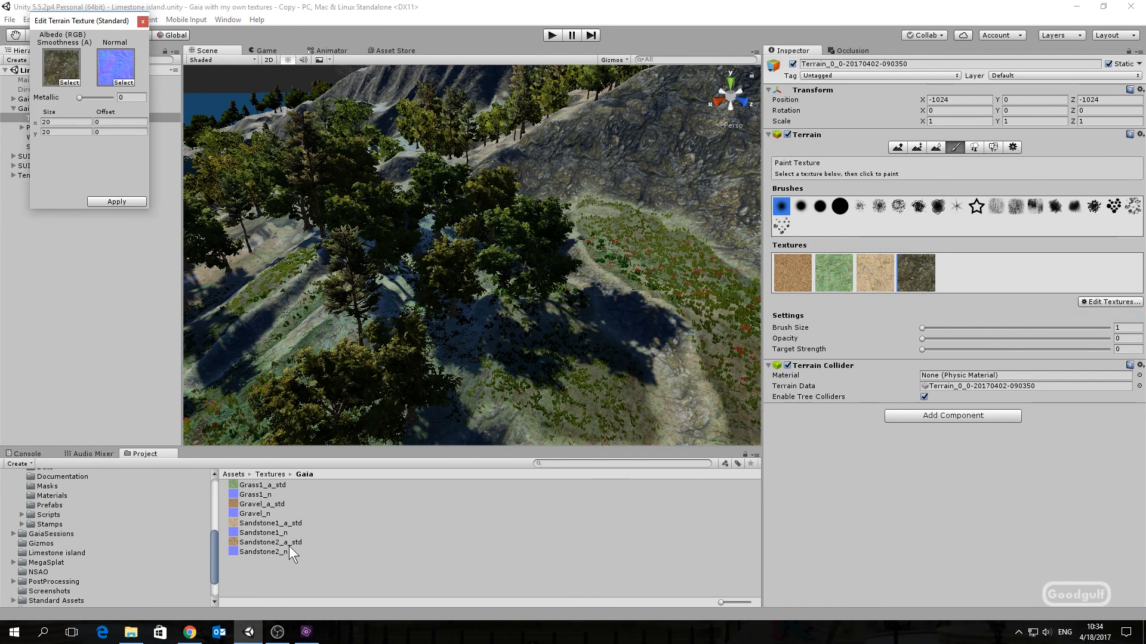
{"action": "left_click_drag", "start_coordinate": [289, 542], "coordinate": [56, 63]}
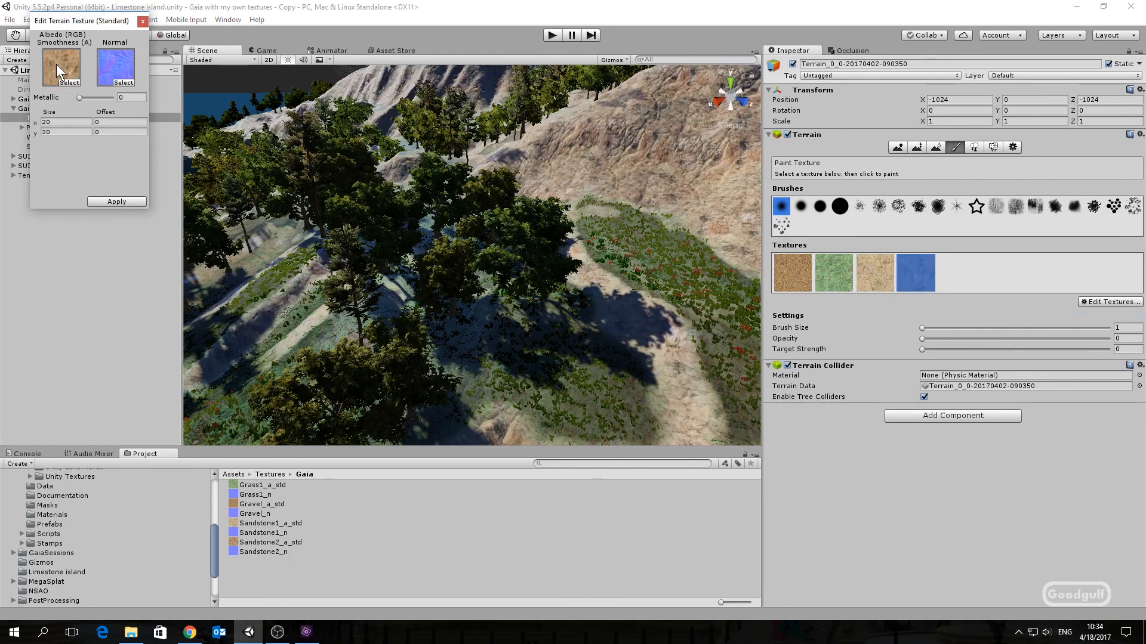
{"action": "left_click_drag", "start_coordinate": [256, 550], "coordinate": [117, 82]}
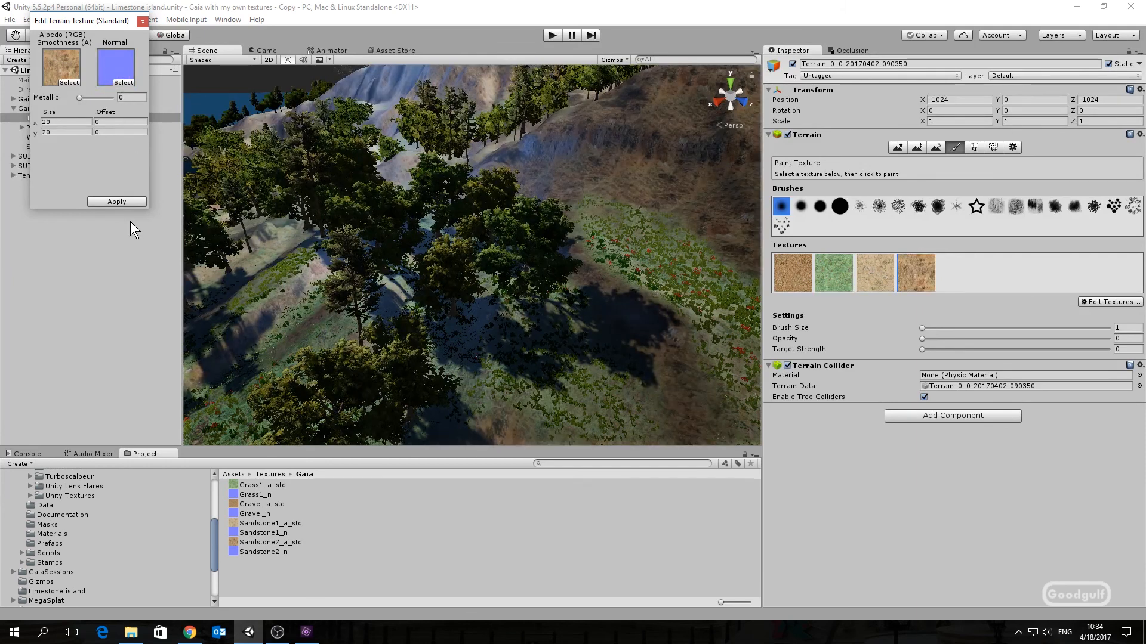
{"action": "left_click", "coordinate": [123, 204]}
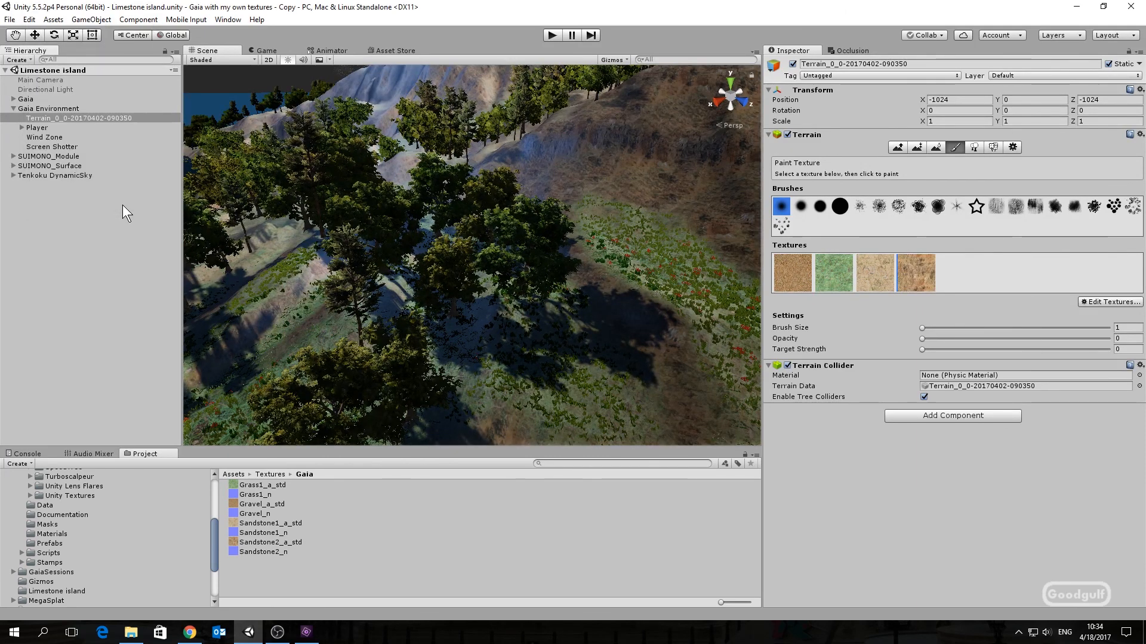
Step: Play the scene and walk across the terrain to review the new textures
{"action": "left_click", "coordinate": [550, 40]}
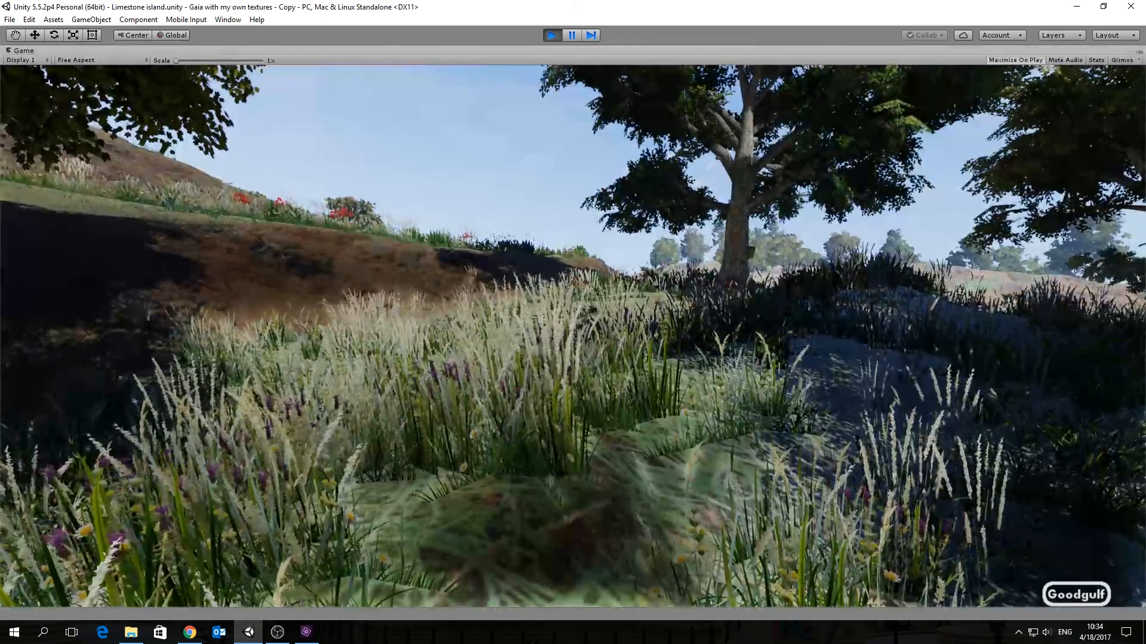
{"action": "key", "text": "w"}
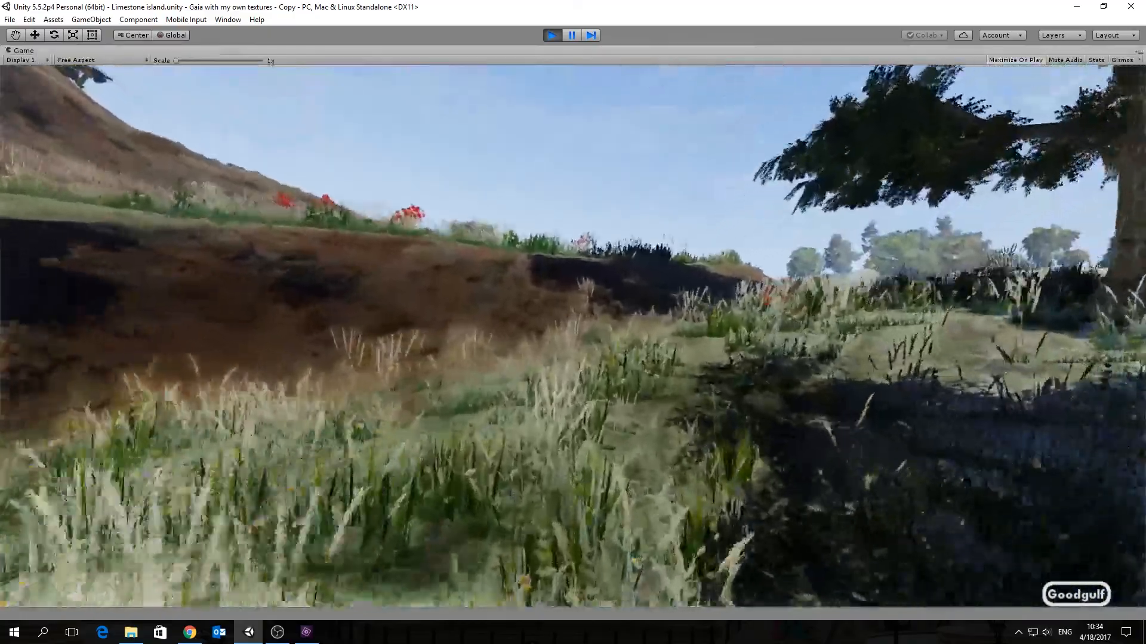
{"action": "key", "text": "w"}
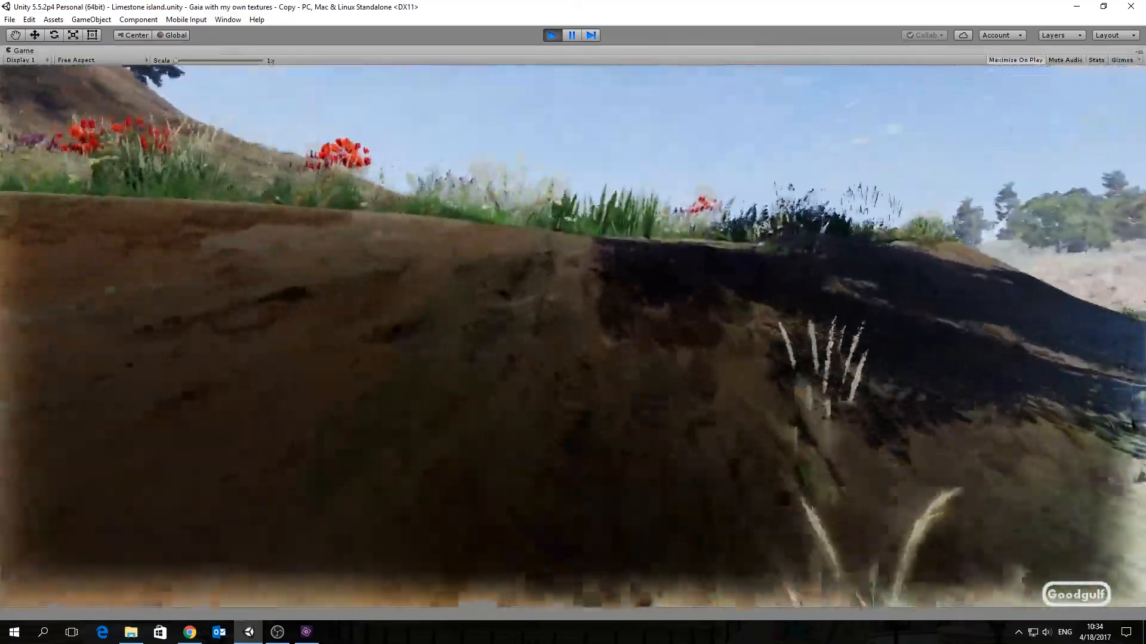
{"action": "key", "text": "w"}
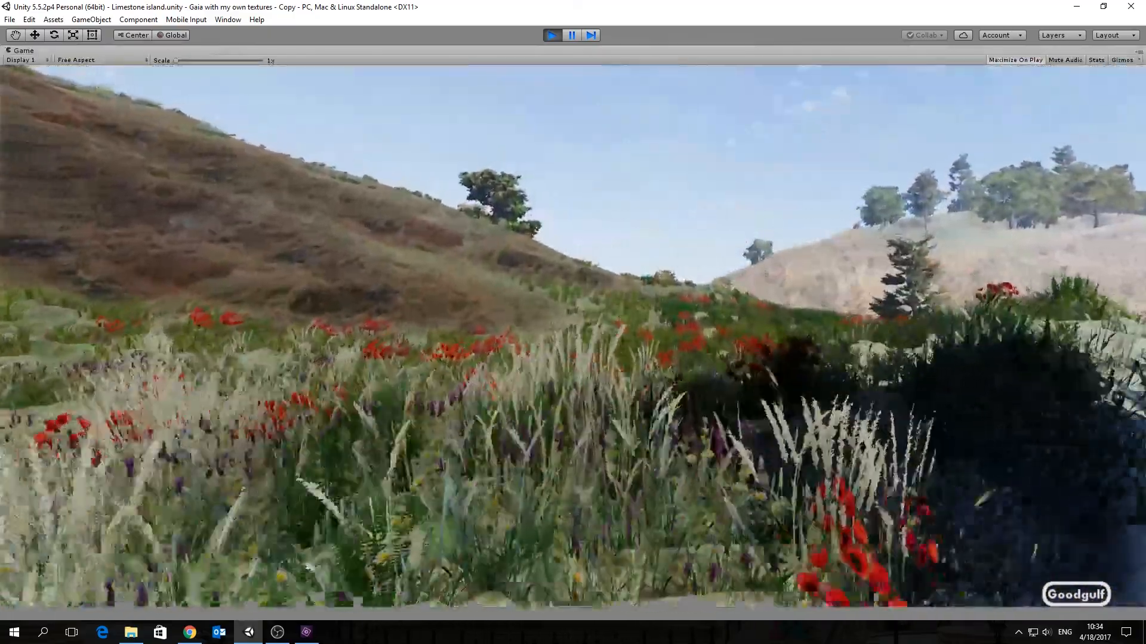
{"action": "key", "text": "w"}
{"action": "key", "text": "w"}
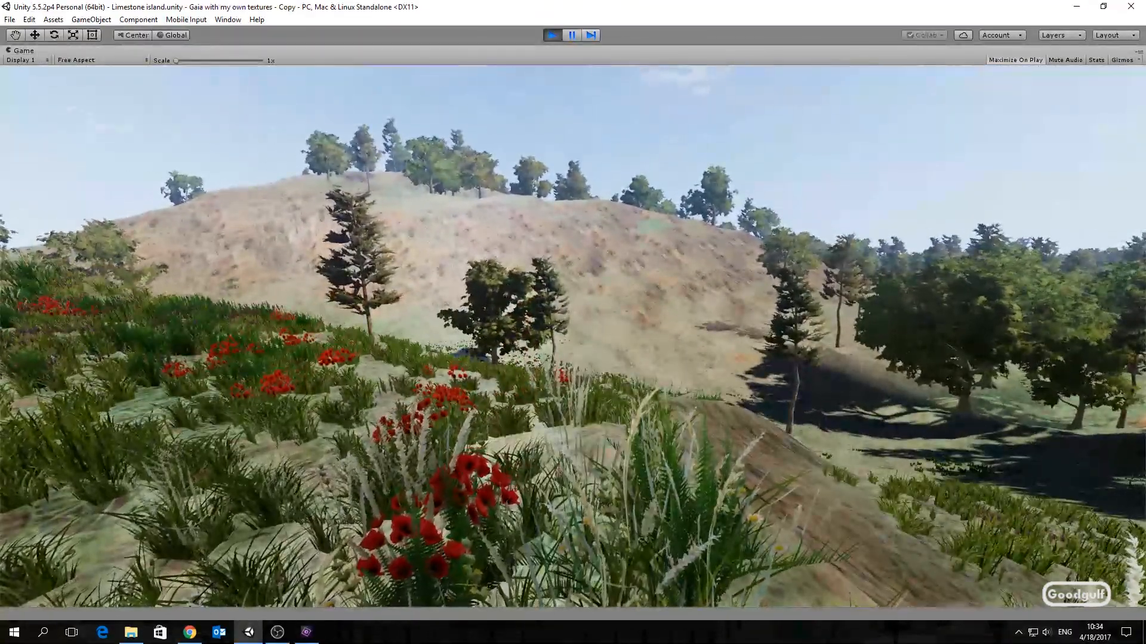
{"action": "key", "text": "w"}
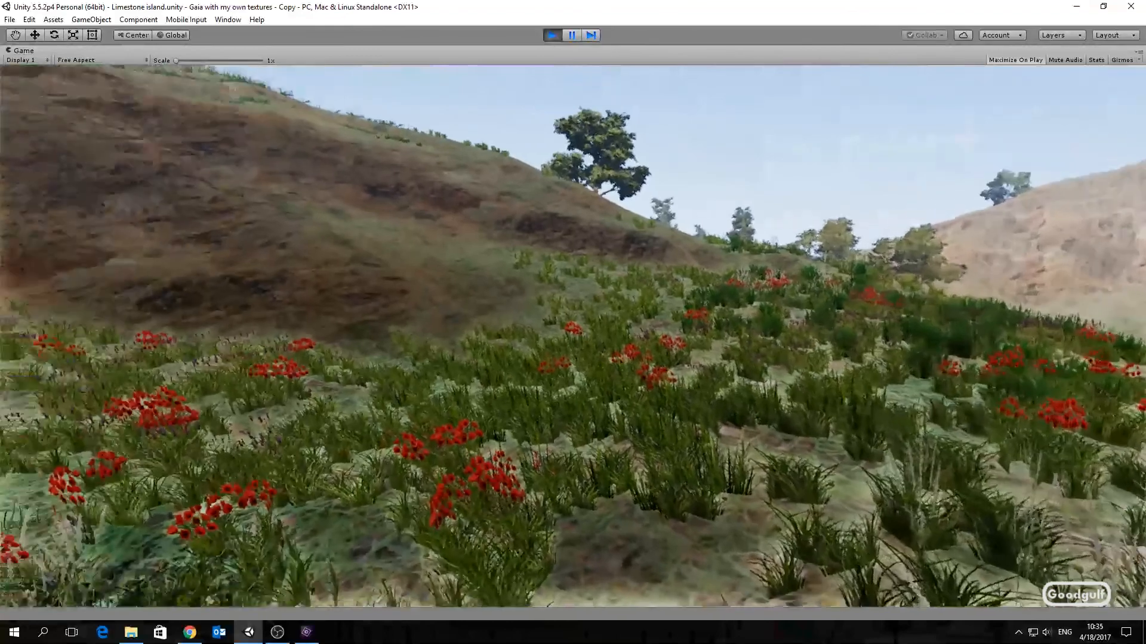
{"action": "key", "text": "w"}
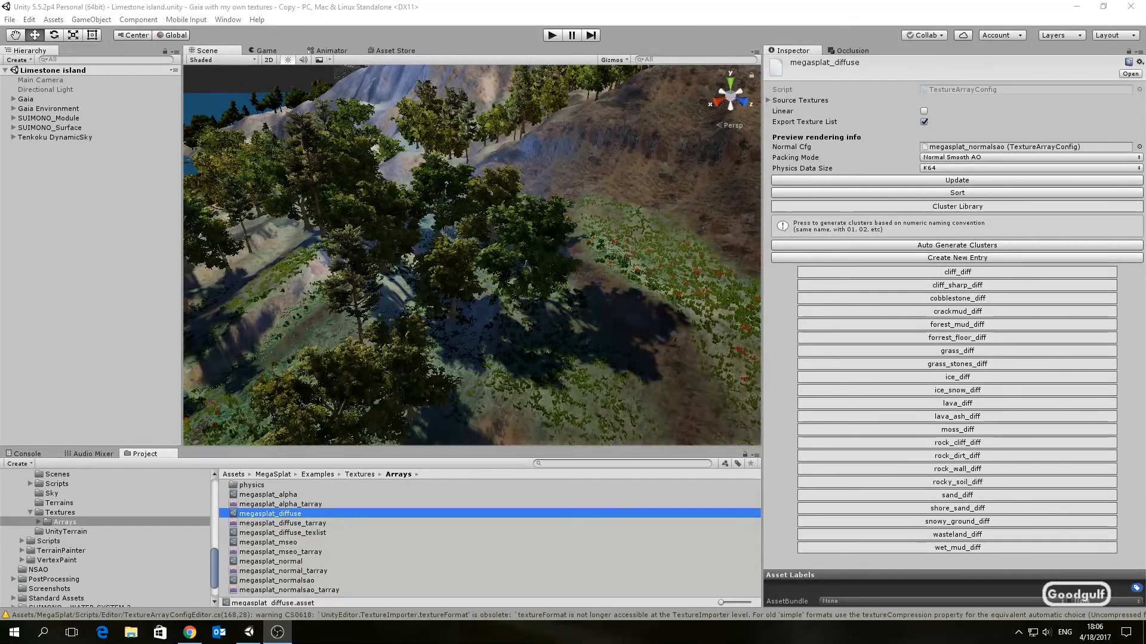
Step: Add Grass1_diff, Gravel_diff, Sandstone1_diff and Sandstone2_diff to the megasplat_diffuse texture array's source textures and update it
{"action": "left_click", "coordinate": [1128, 51]}
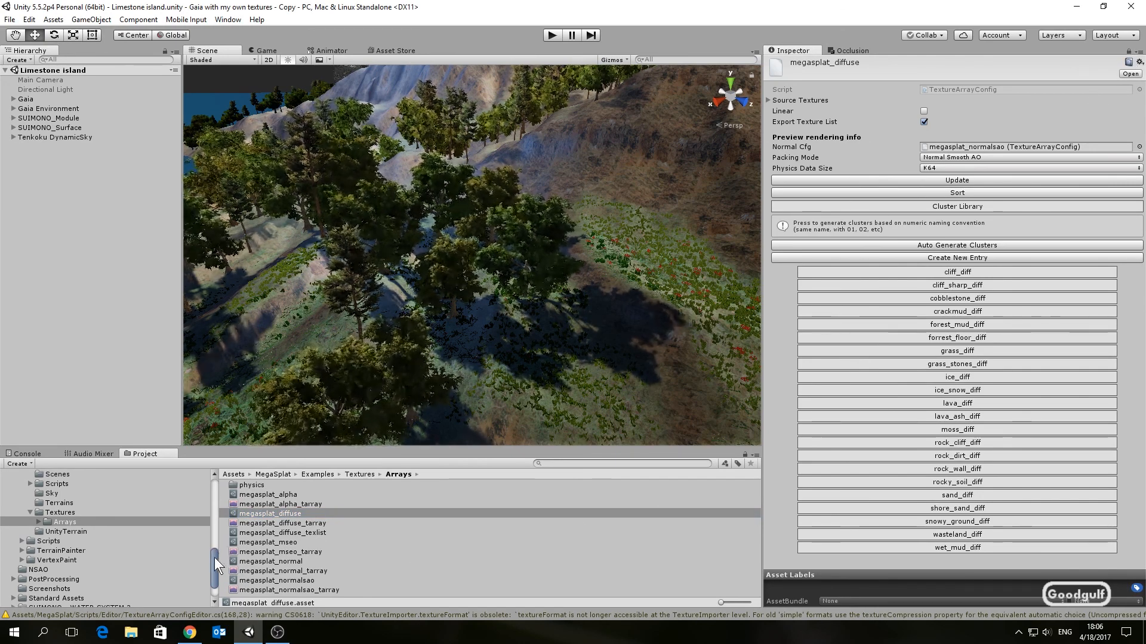
{"action": "left_click_drag", "start_coordinate": [213, 557], "coordinate": [213, 565]}
{"action": "left_click", "coordinate": [67, 599]}
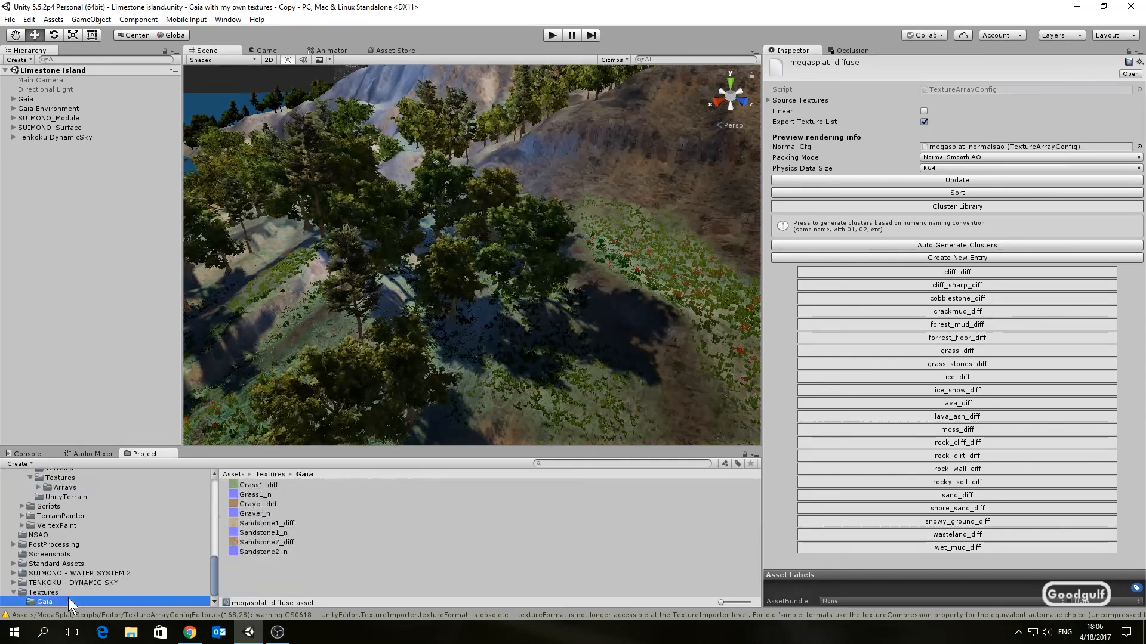
{"action": "left_click", "coordinate": [276, 485]}
{"action": "left_click", "coordinate": [279, 504], "text": "ctrl"}
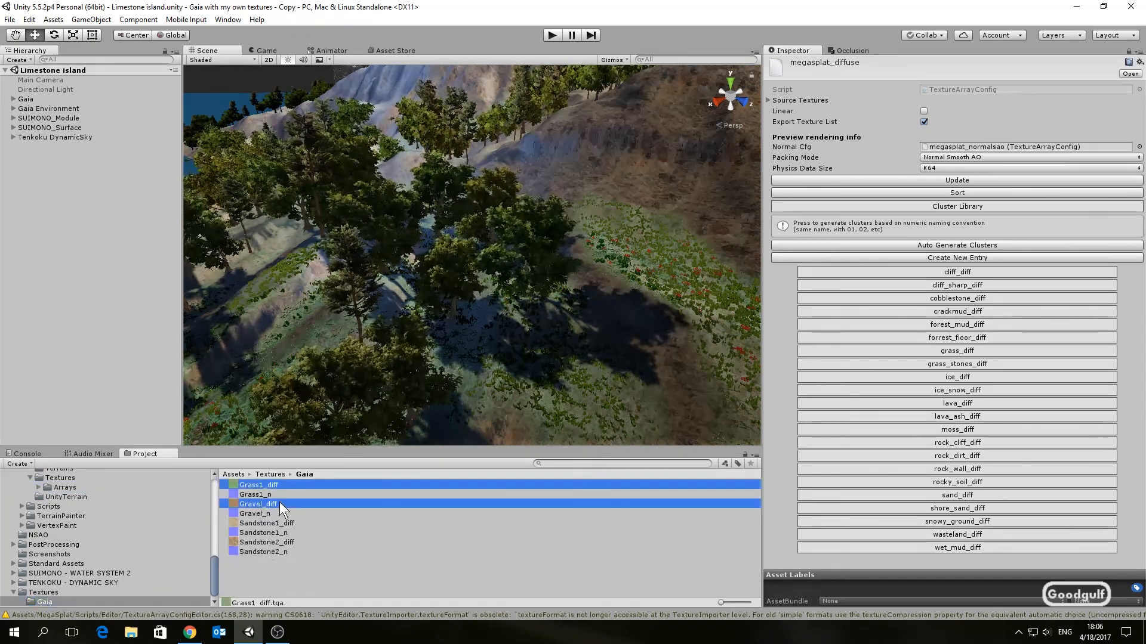
{"action": "left_click", "coordinate": [288, 523], "text": "ctrl"}
{"action": "left_click", "coordinate": [296, 542], "text": "ctrl"}
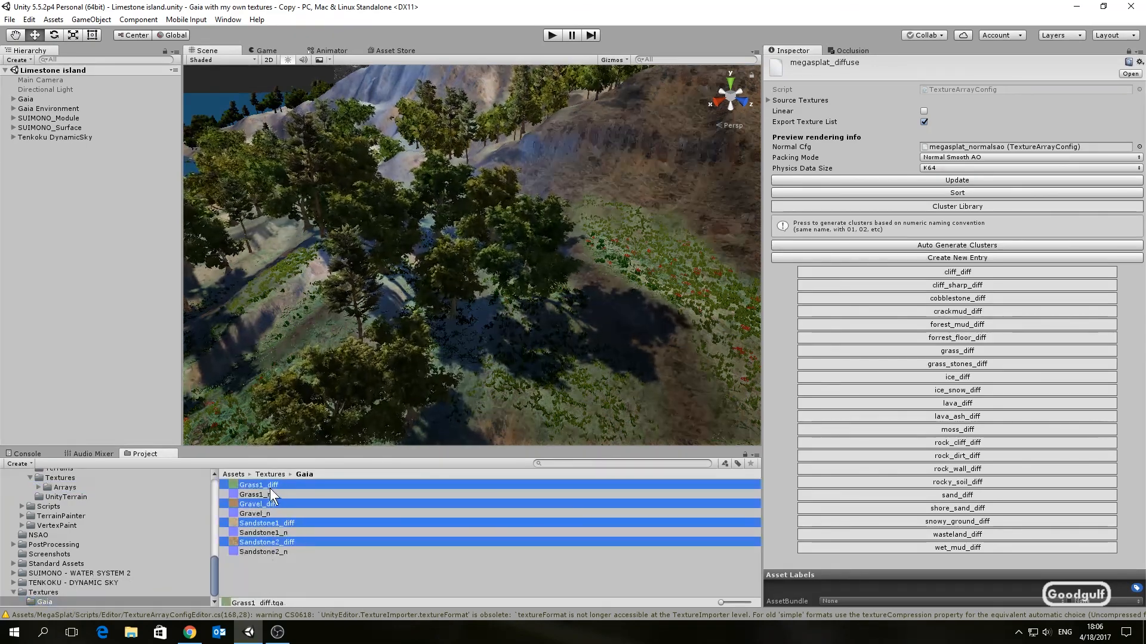
{"action": "left_click_drag", "start_coordinate": [268, 486], "coordinate": [809, 99]}
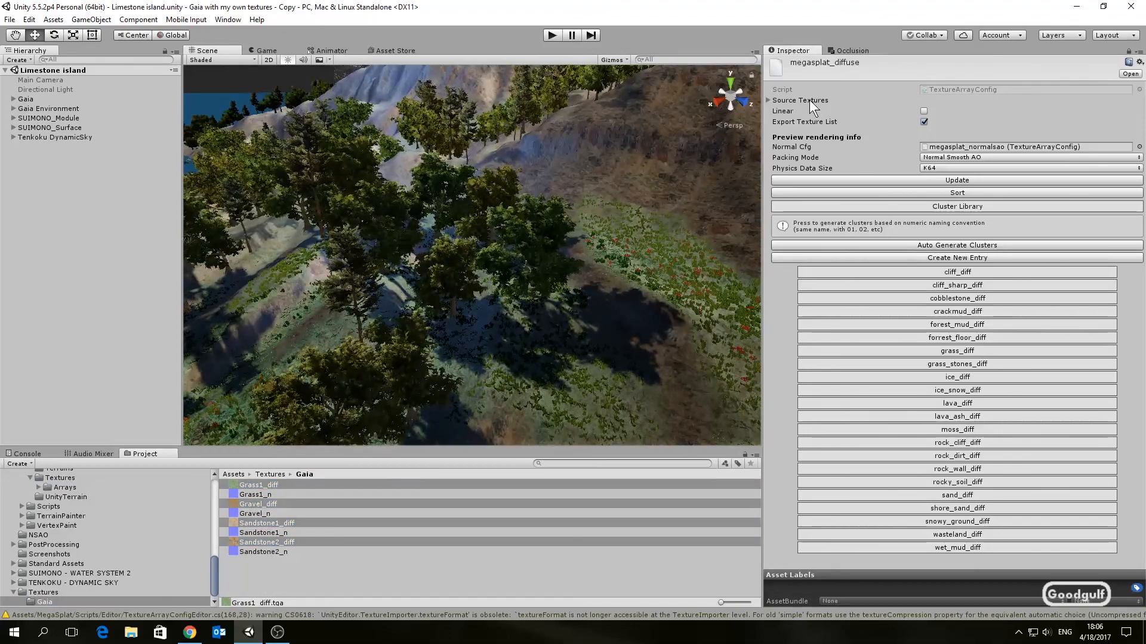
{"action": "left_click", "coordinate": [932, 180]}
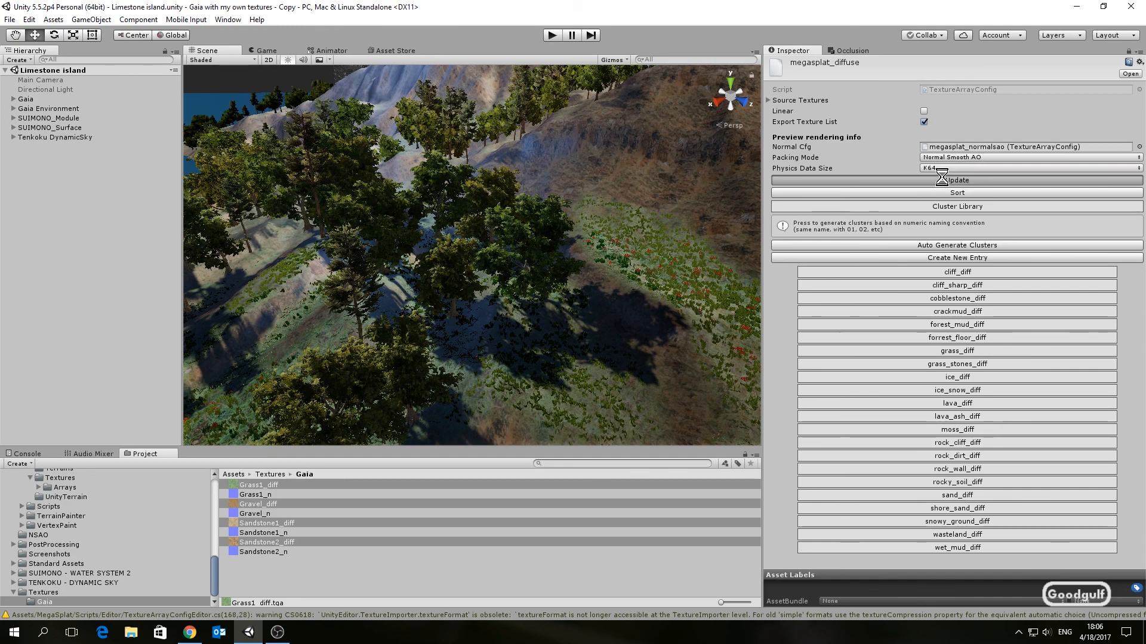
Step: Add the packed textures from the NSAO folder to the megasplat_normalsao texture array's source textures, then sort and update it
{"action": "left_click", "coordinate": [1128, 51]}
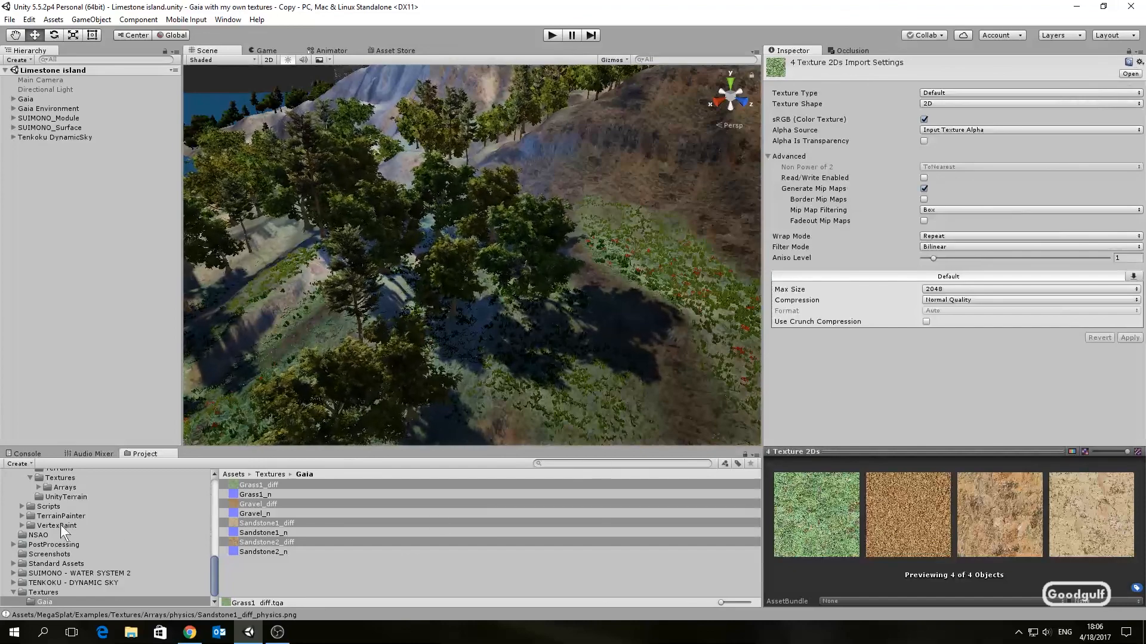
{"action": "left_click", "coordinate": [70, 486]}
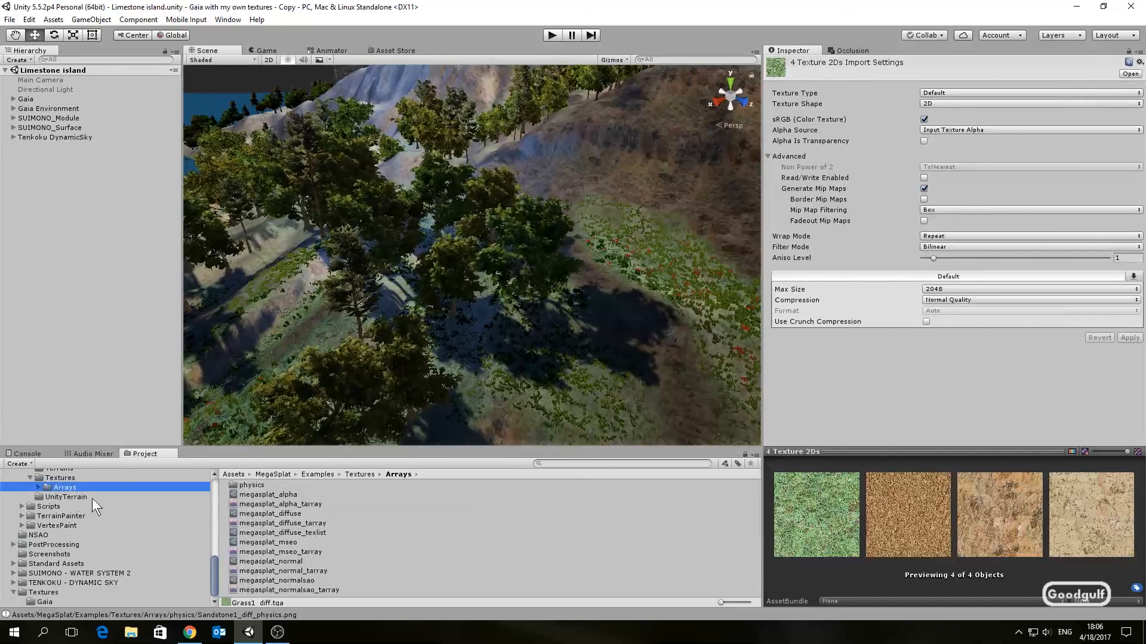
{"action": "left_click", "coordinate": [299, 580]}
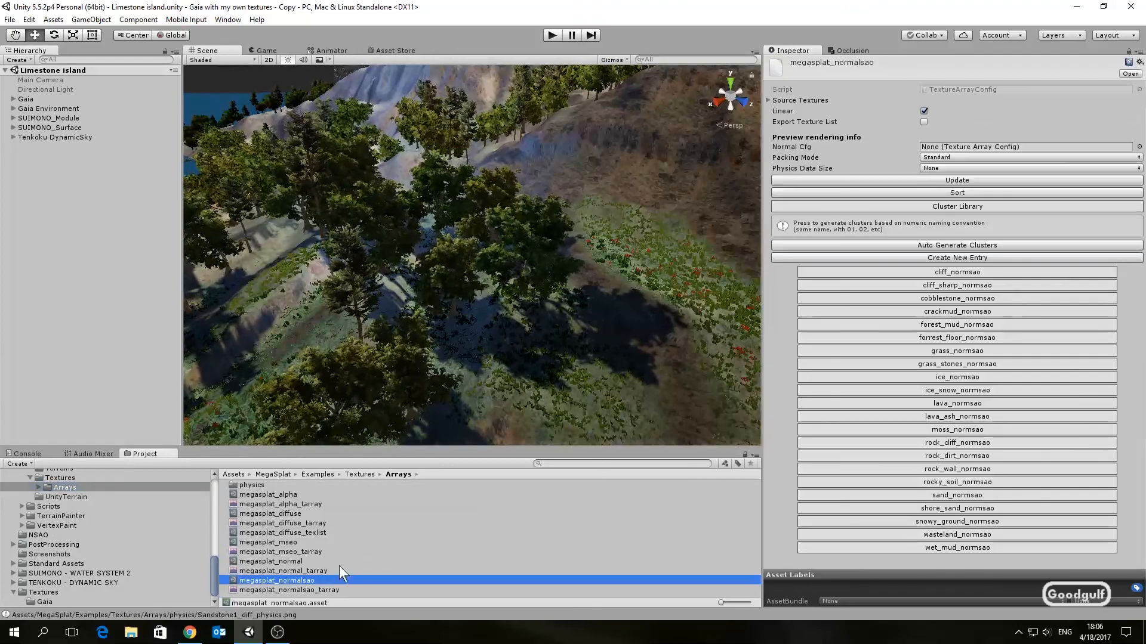
{"action": "left_click", "coordinate": [1128, 51]}
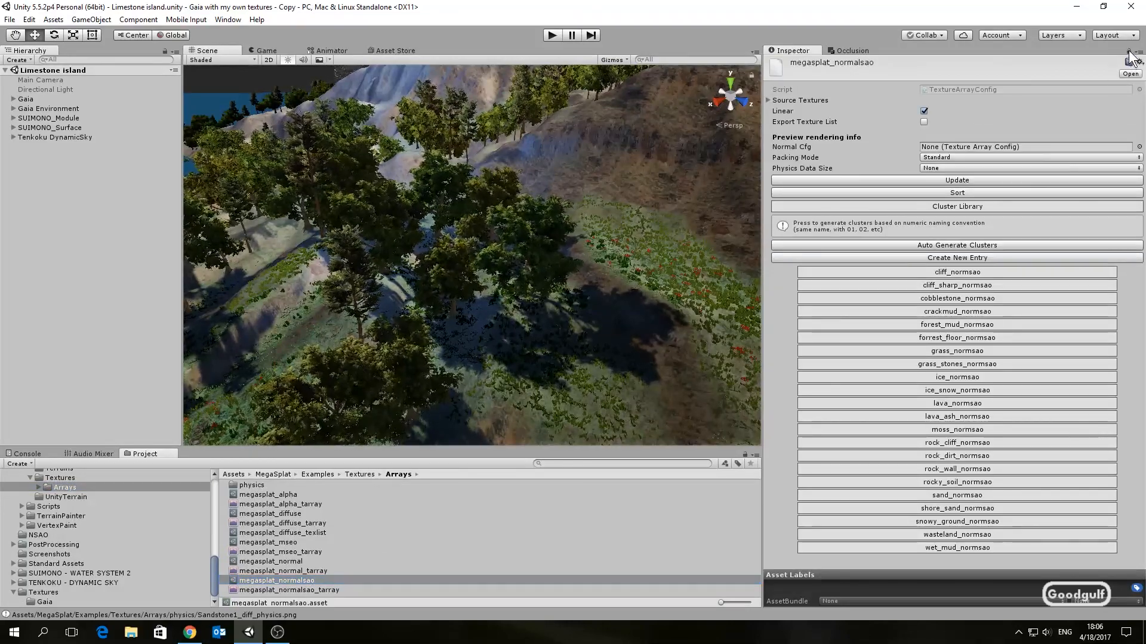
{"action": "left_click", "coordinate": [52, 536]}
{"action": "left_click", "coordinate": [267, 484]}
{"action": "left_click", "coordinate": [272, 514], "text": "shift"}
{"action": "left_click_drag", "start_coordinate": [258, 485], "coordinate": [818, 102]}
{"action": "left_click", "coordinate": [903, 192]}
{"action": "left_click", "coordinate": [910, 179]}
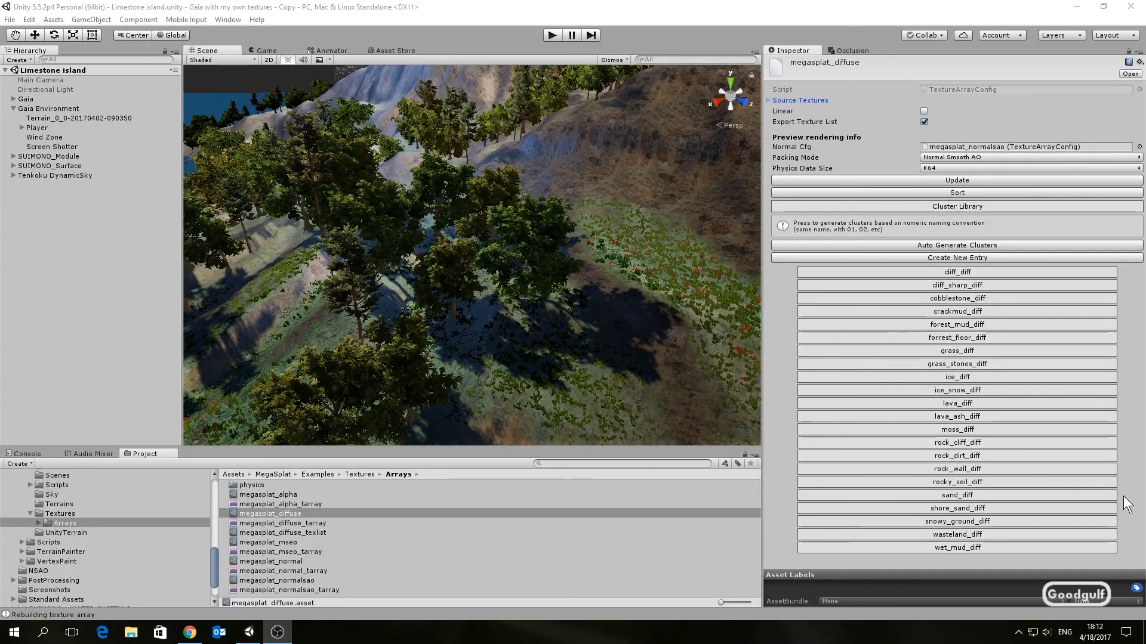
Step: Create a new cluster library entry named new_grass_diff in the megasplat_diffuse array, using texture index 19
{"action": "left_click", "coordinate": [965, 259]}
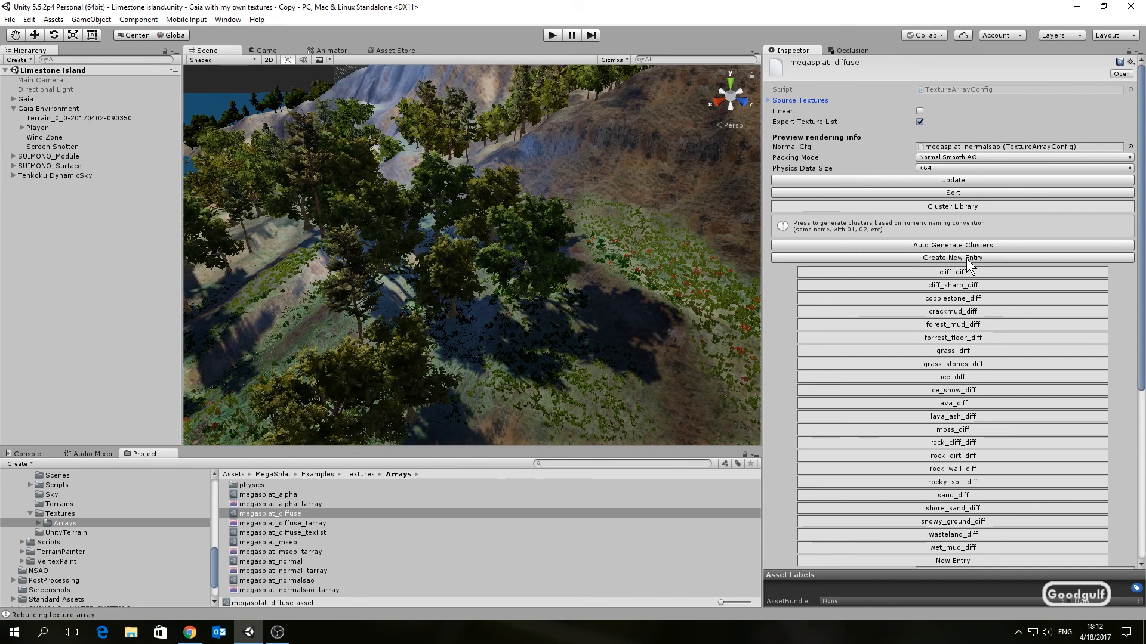
{"action": "scroll", "coordinate": [1003, 483], "scroll_direction": "down", "scroll_amount": 4}
{"action": "left_click", "coordinate": [938, 428]}
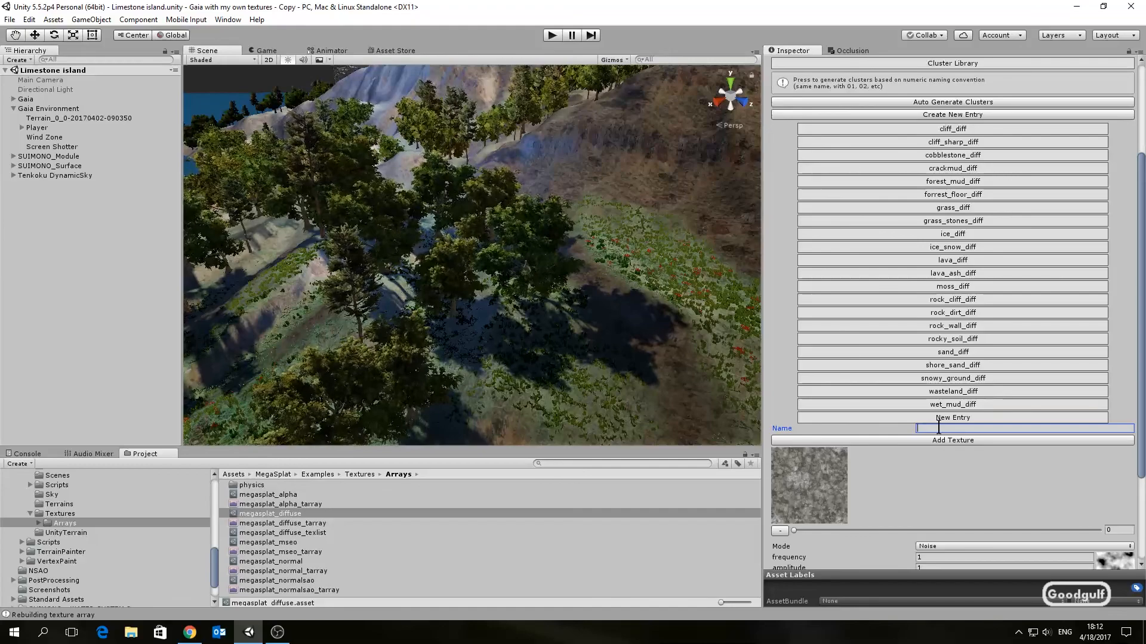
{"action": "type", "text": "new"}
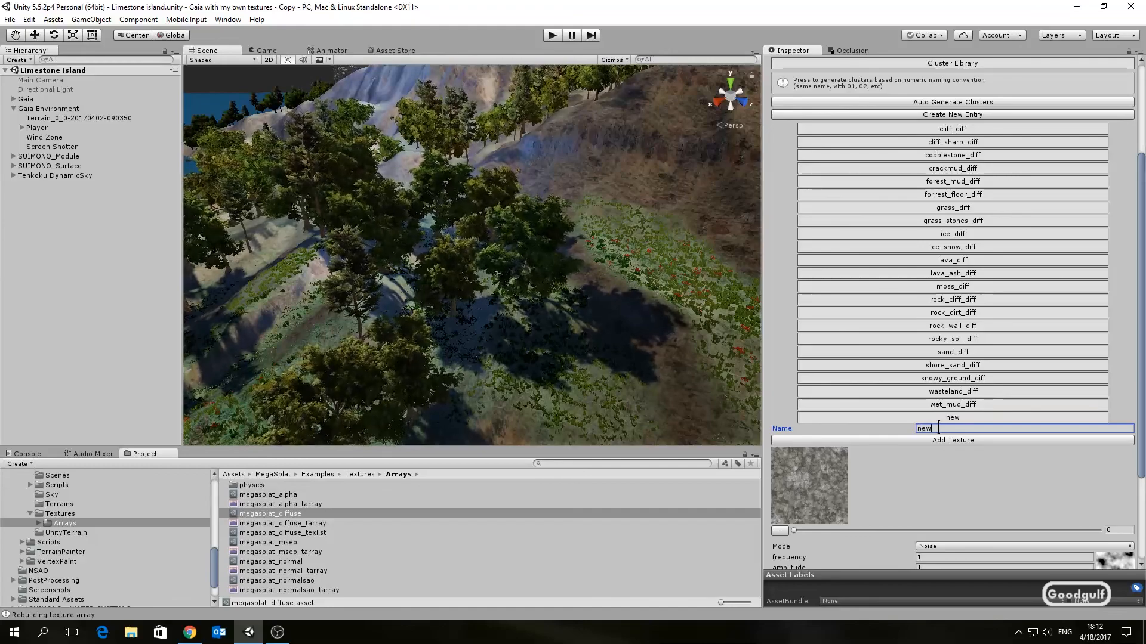
{"action": "type", "text": "_grass_diff"}
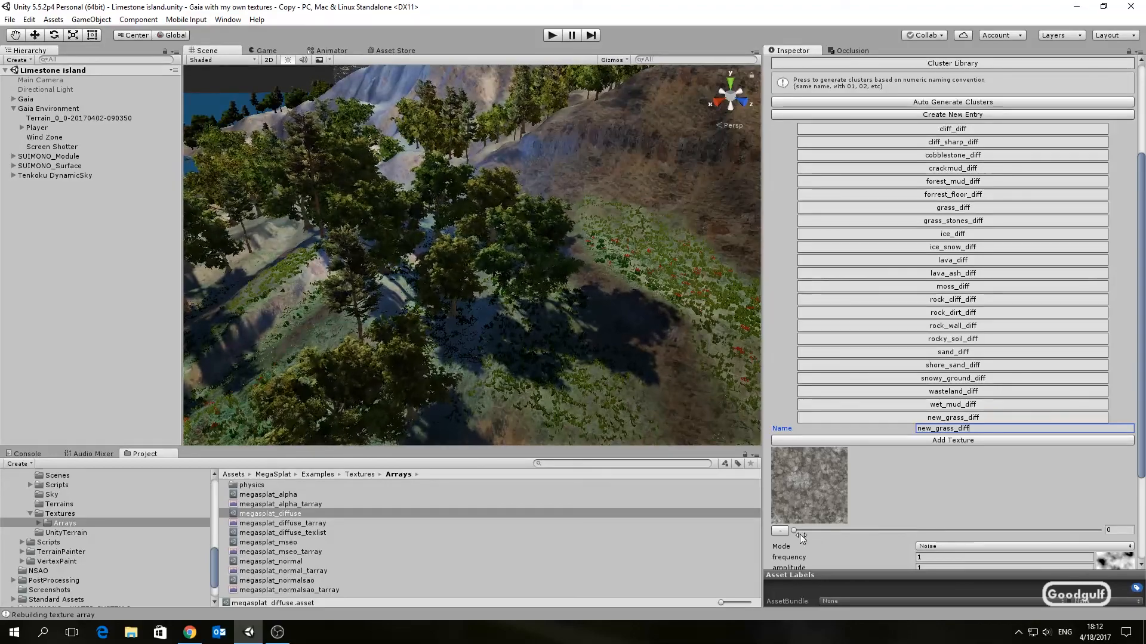
{"action": "left_click_drag", "start_coordinate": [793, 529], "coordinate": [884, 531]}
{"action": "scroll", "coordinate": [971, 495], "scroll_direction": "down", "scroll_amount": 5}
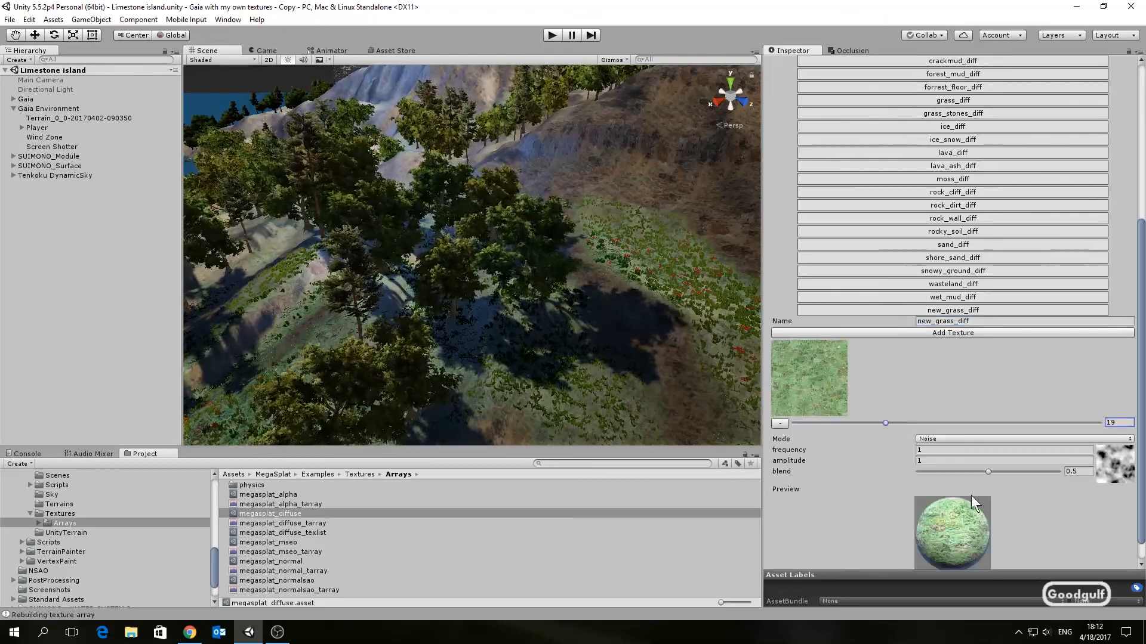
{"action": "scroll", "coordinate": [961, 453], "scroll_direction": "up", "scroll_amount": 1}
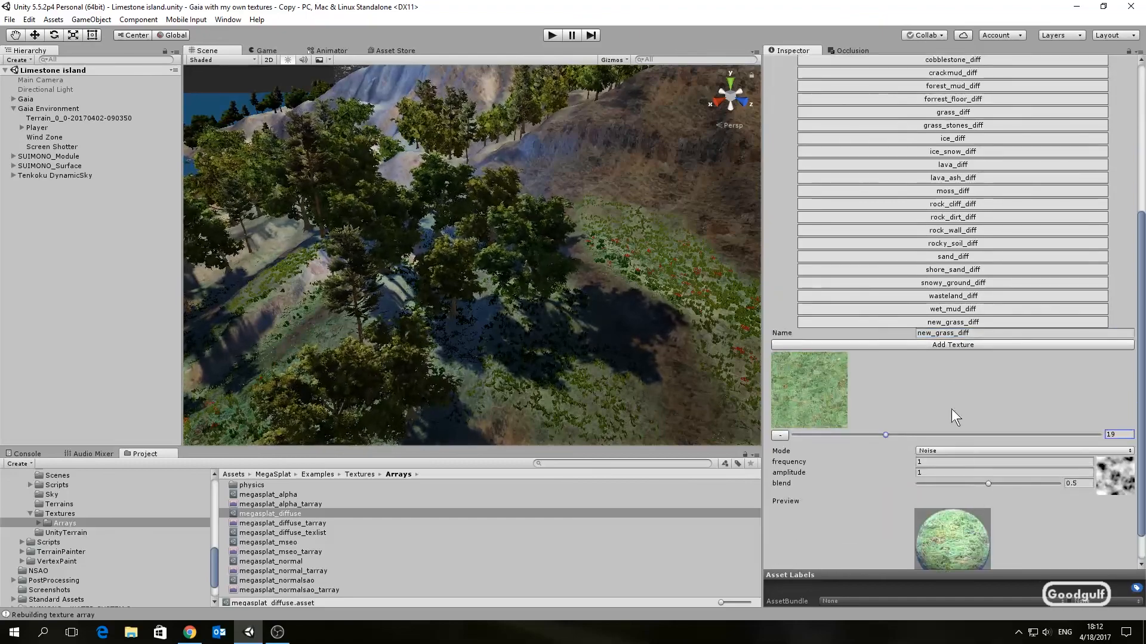
{"action": "left_click", "coordinate": [962, 321]}
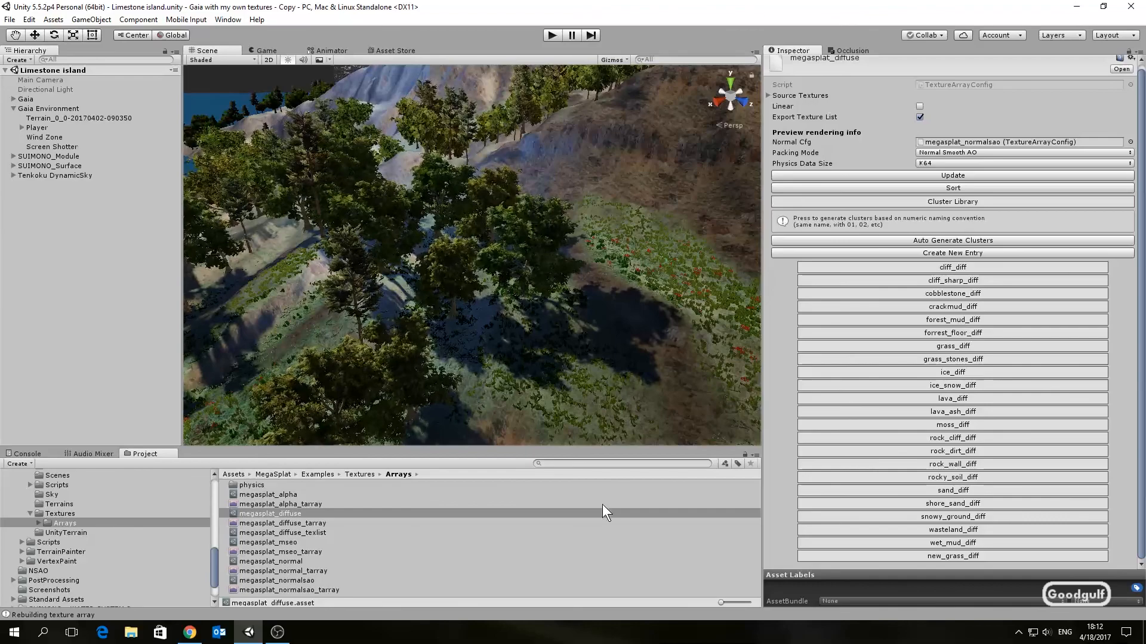
Step: Create a new cluster library entry named new_grass_normsao in the megasplat_normalsao array, using texture index 19
{"action": "left_click", "coordinate": [299, 580]}
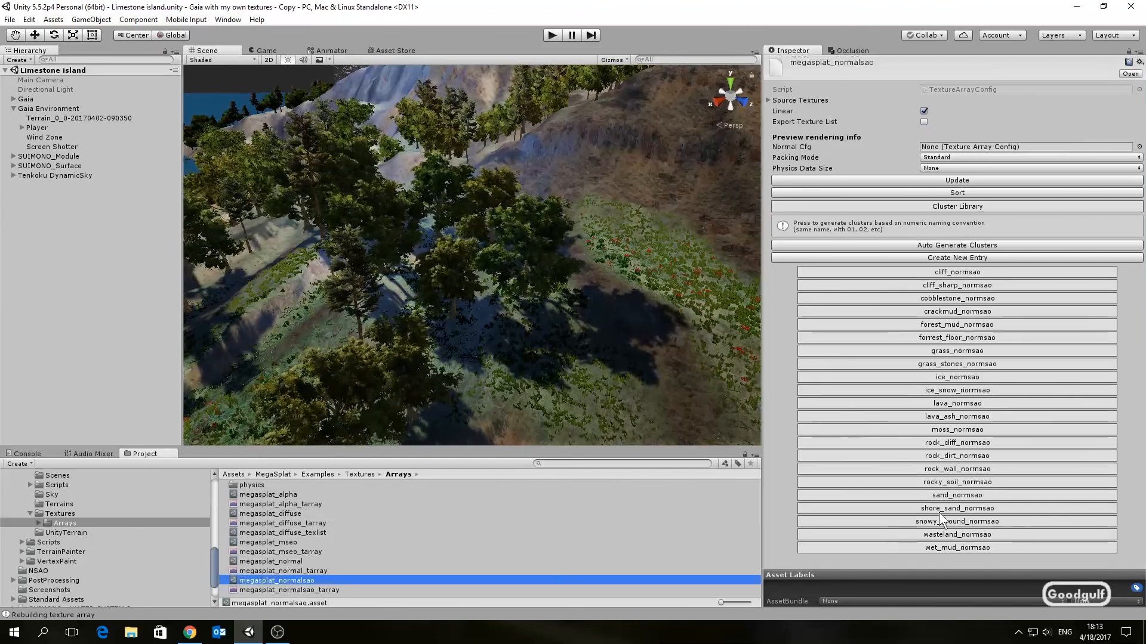
{"action": "left_click", "coordinate": [957, 258]}
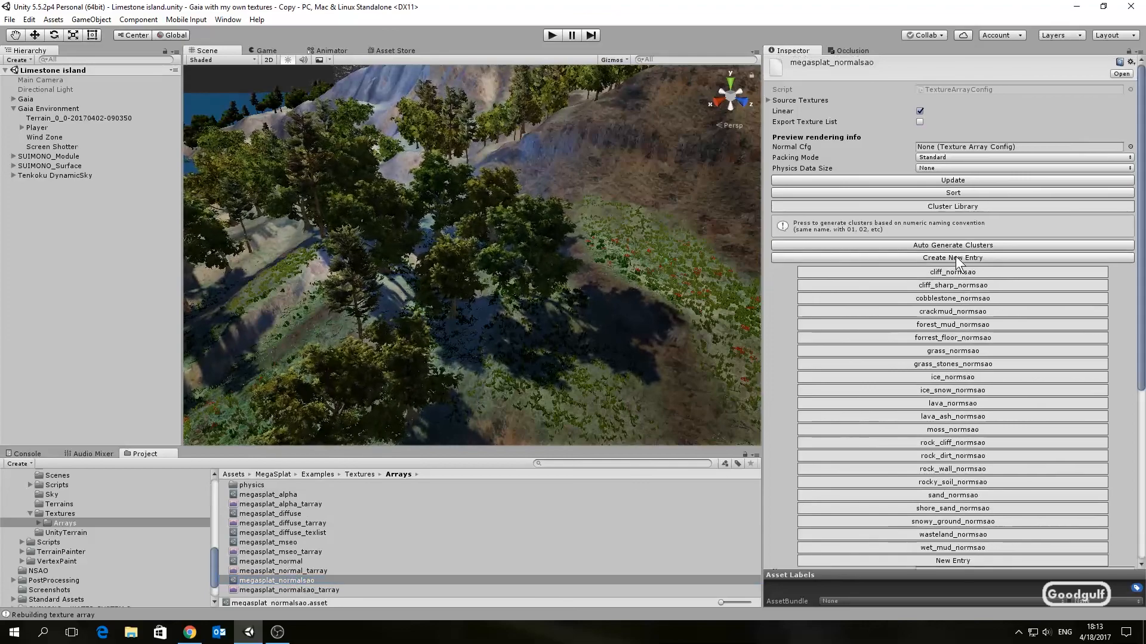
{"action": "left_click", "coordinate": [931, 393]}
{"action": "type", "text": "new"}
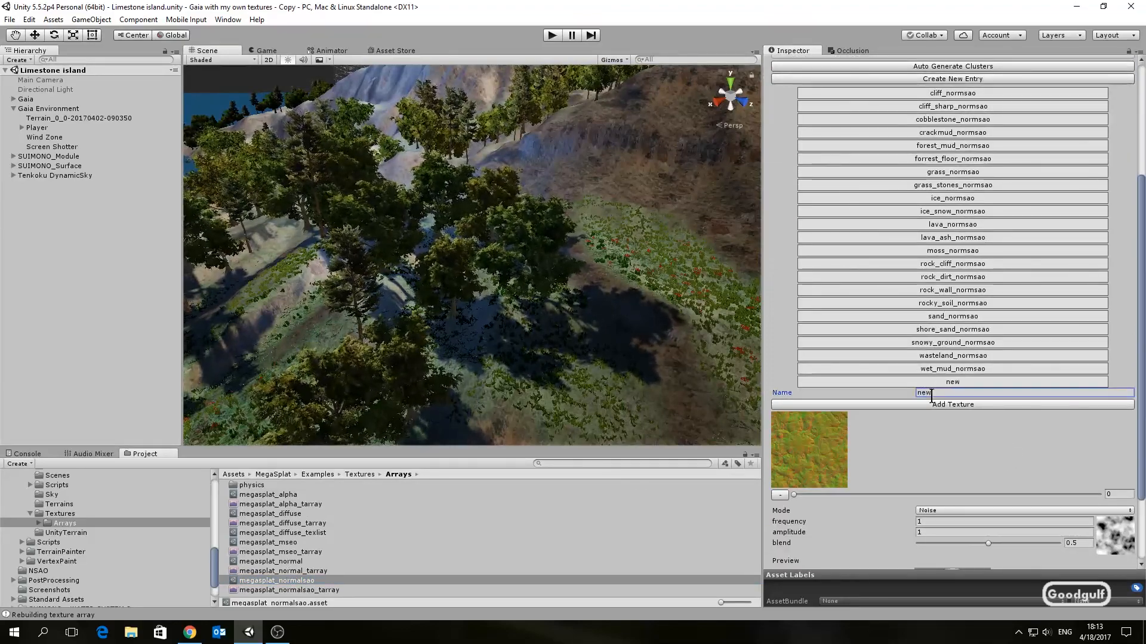
{"action": "type", "text": "_grass"}
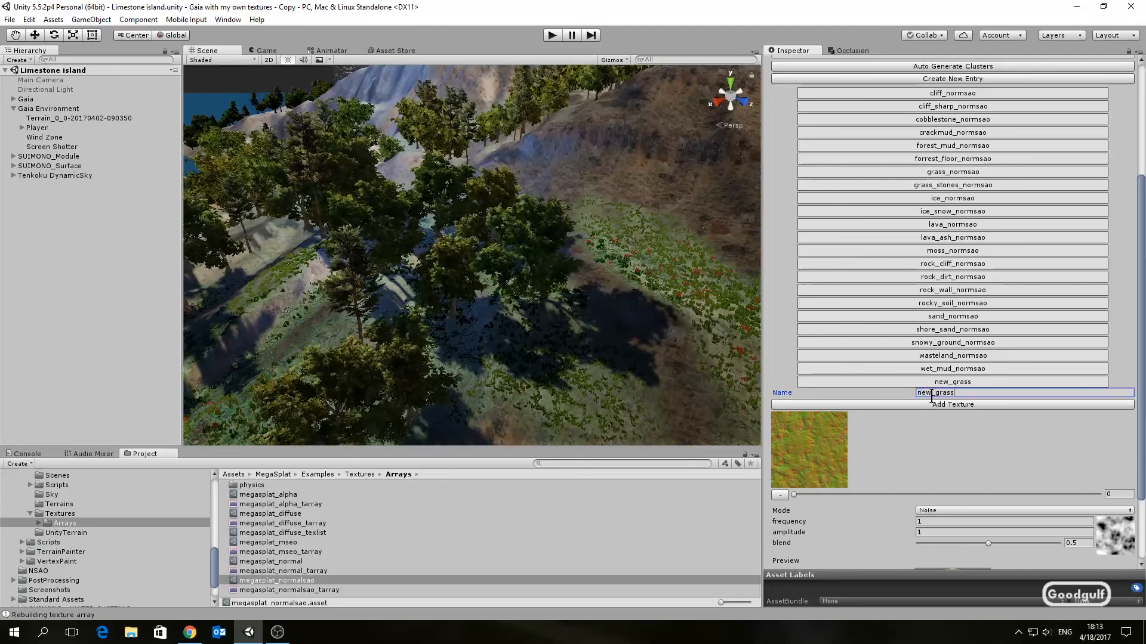
{"action": "type", "text": "_norm"}
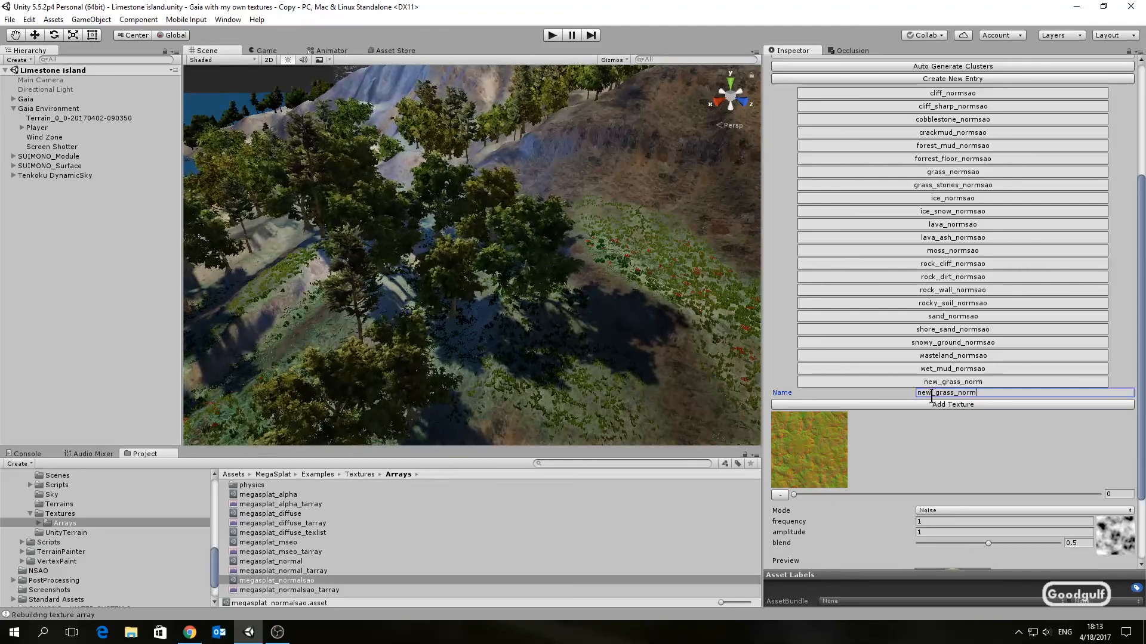
{"action": "type", "text": "sao"}
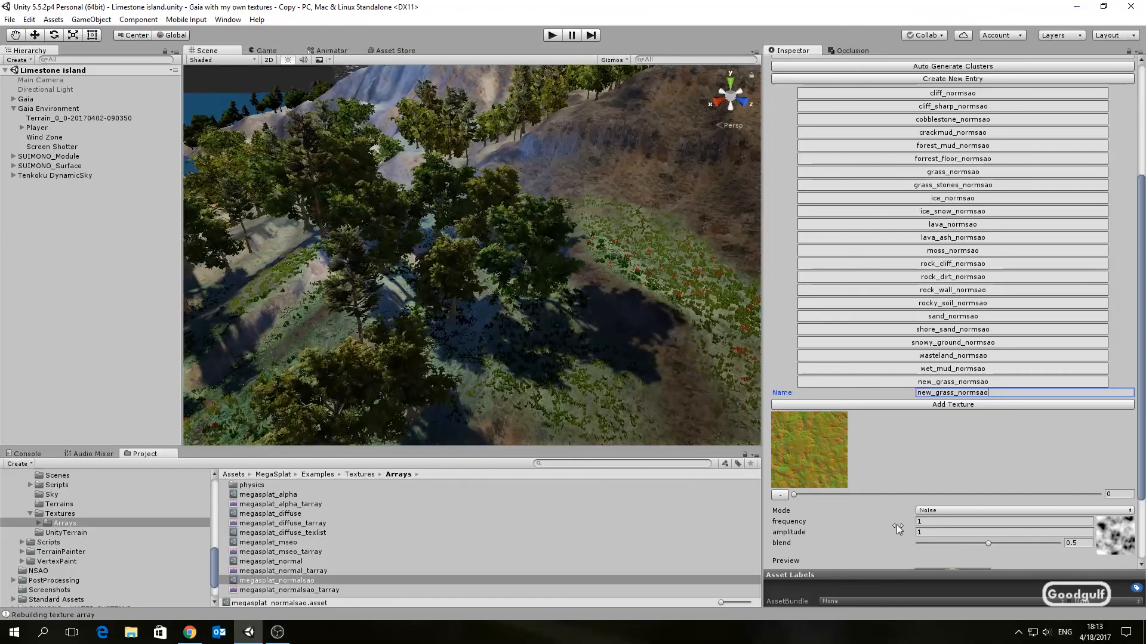
{"action": "left_click_drag", "start_coordinate": [793, 497], "coordinate": [841, 498]}
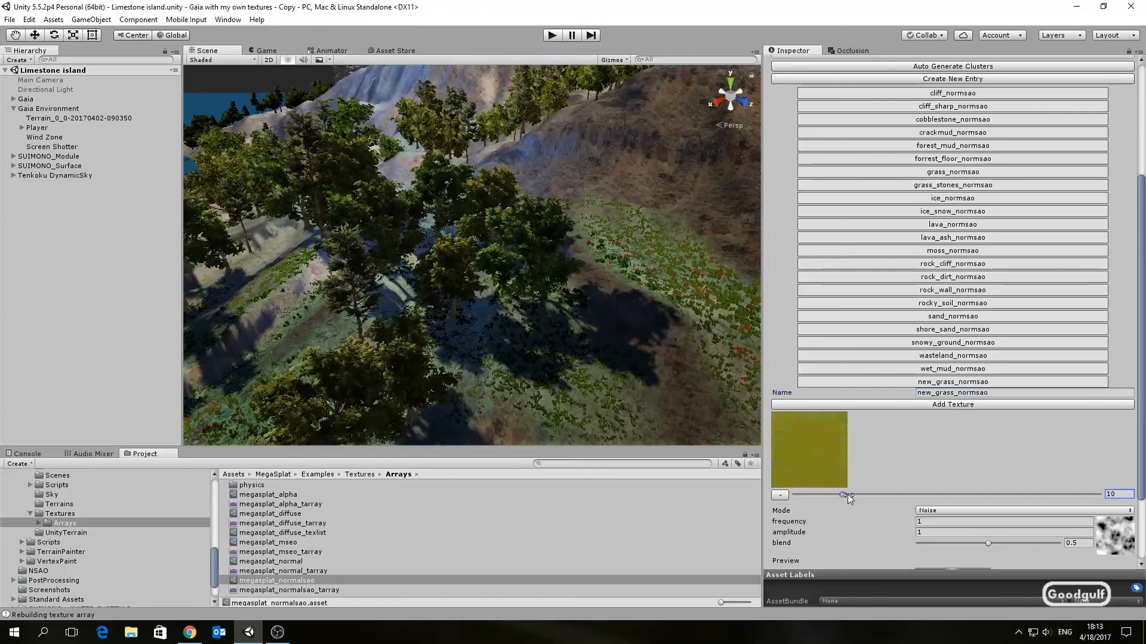
{"action": "left_click_drag", "start_coordinate": [875, 496], "coordinate": [886, 496]}
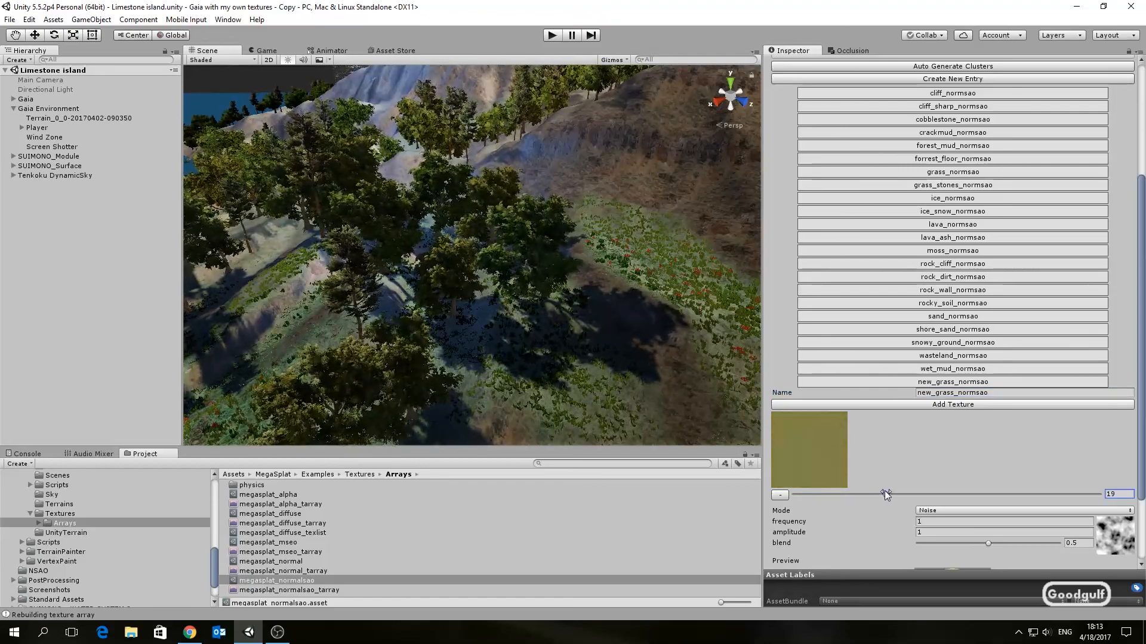
{"action": "scroll", "coordinate": [991, 458], "scroll_direction": "down", "scroll_amount": 3}
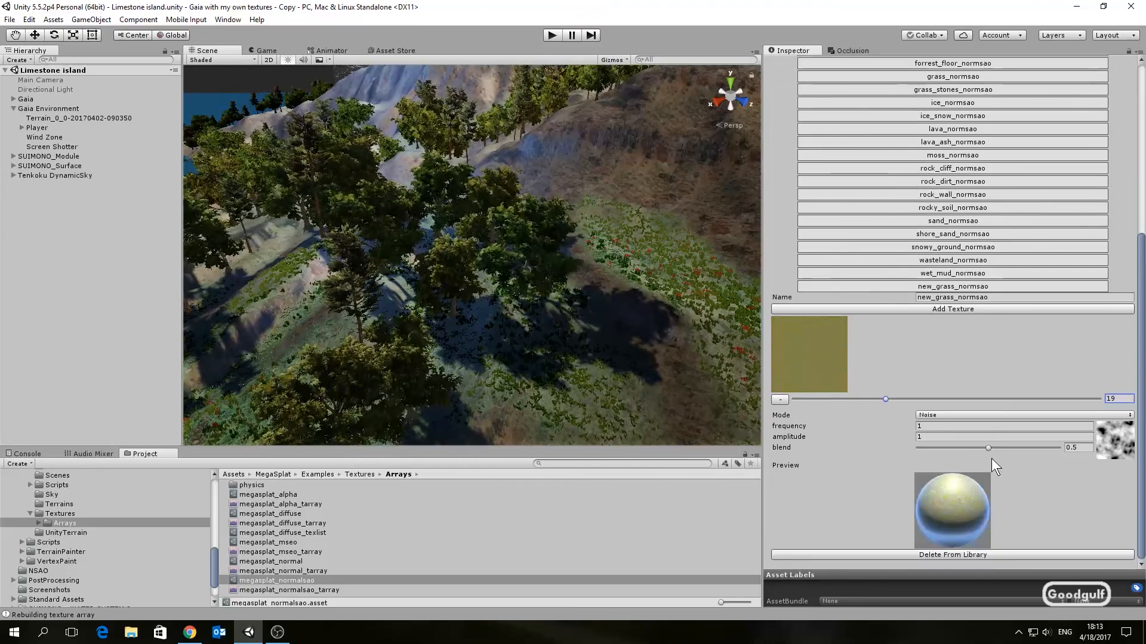
{"action": "left_click", "coordinate": [1007, 285]}
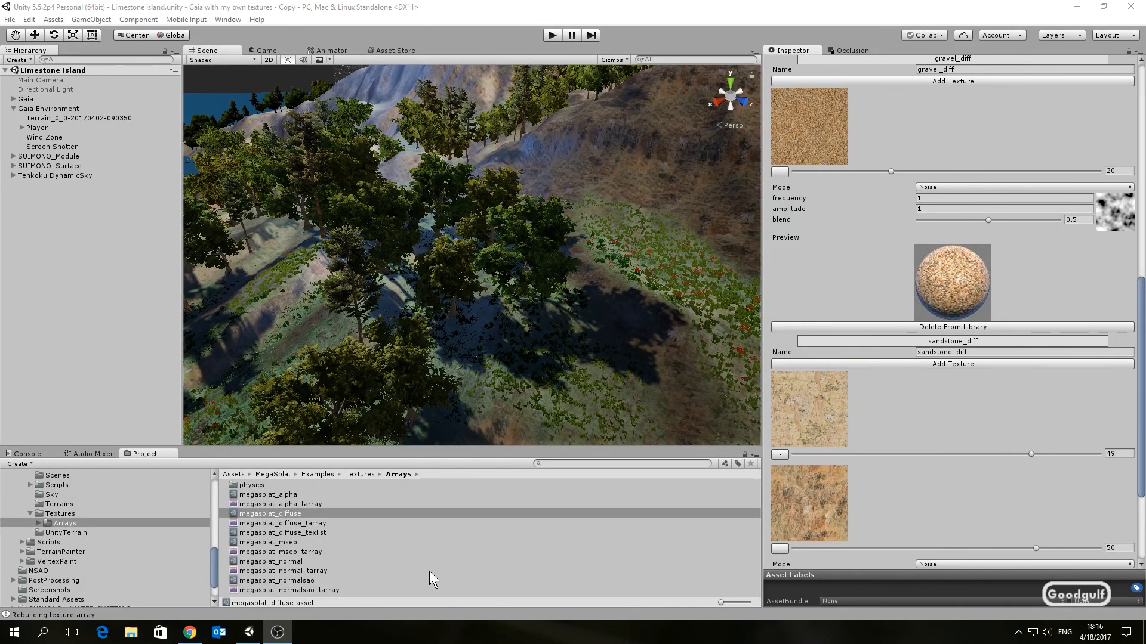
Step: Play the scene and review the textured shoreline terrain
{"action": "left_click", "coordinate": [306, 580]}
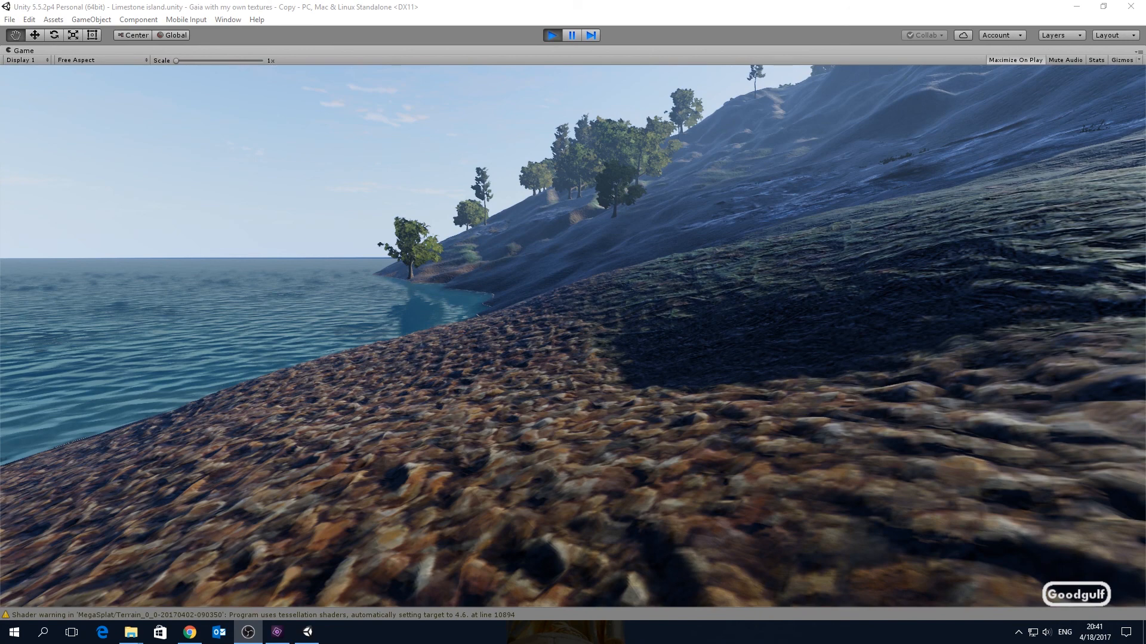
{"action": "left_click", "coordinate": [1050, 365]}
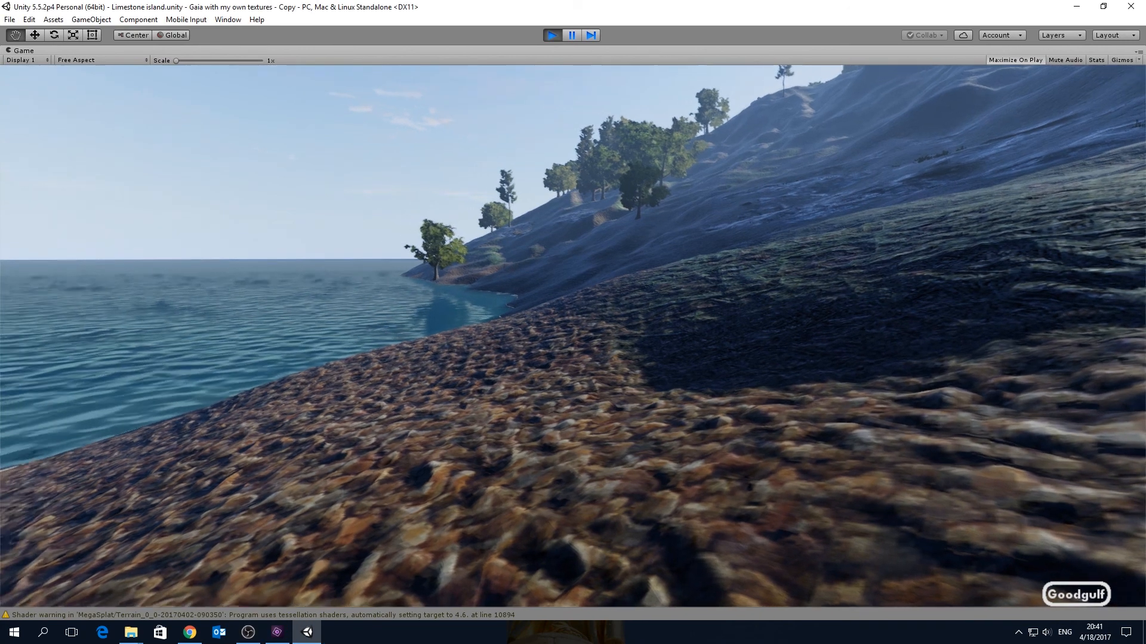